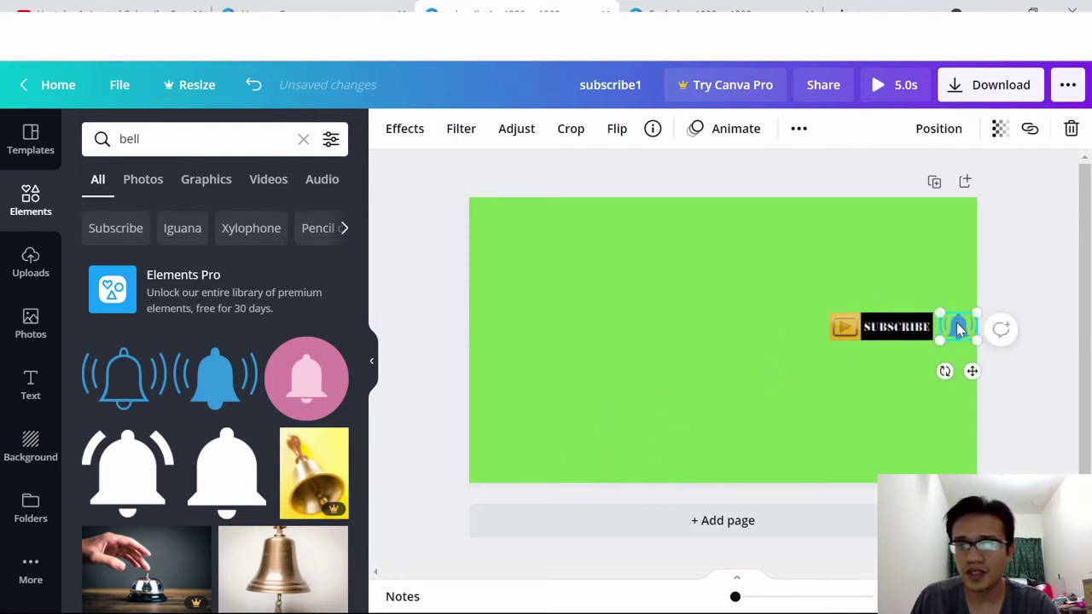
- Apply the Pan page animation to the green page with the Subscribe banner and bell
click(743, 341)
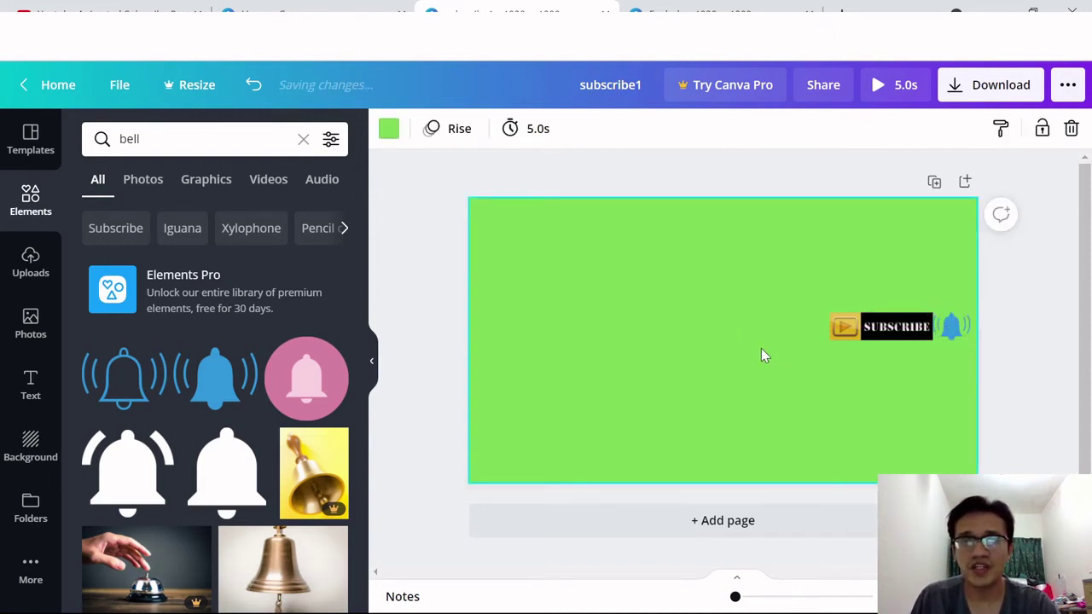
click(434, 135)
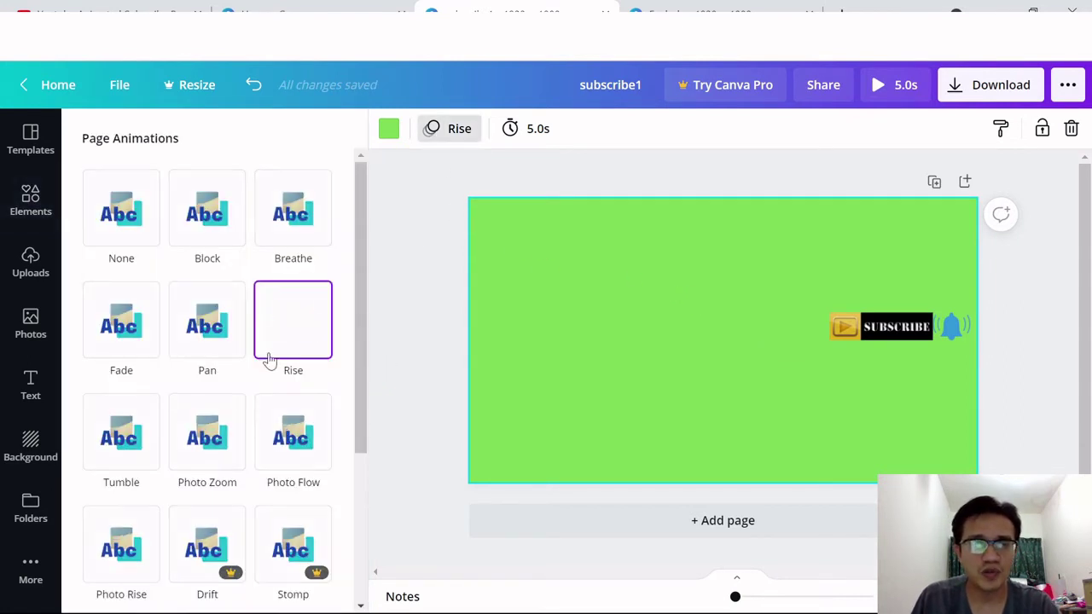
click(210, 335)
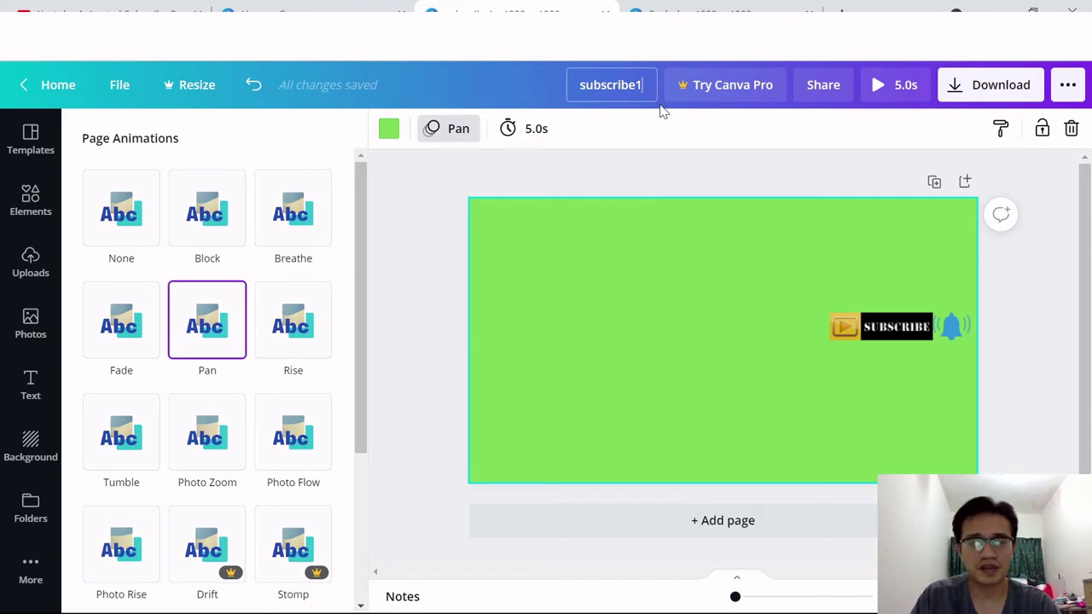
- Rename the design as subscribe2 and download it as an MP4 video
key(BackSpace)
text(2)
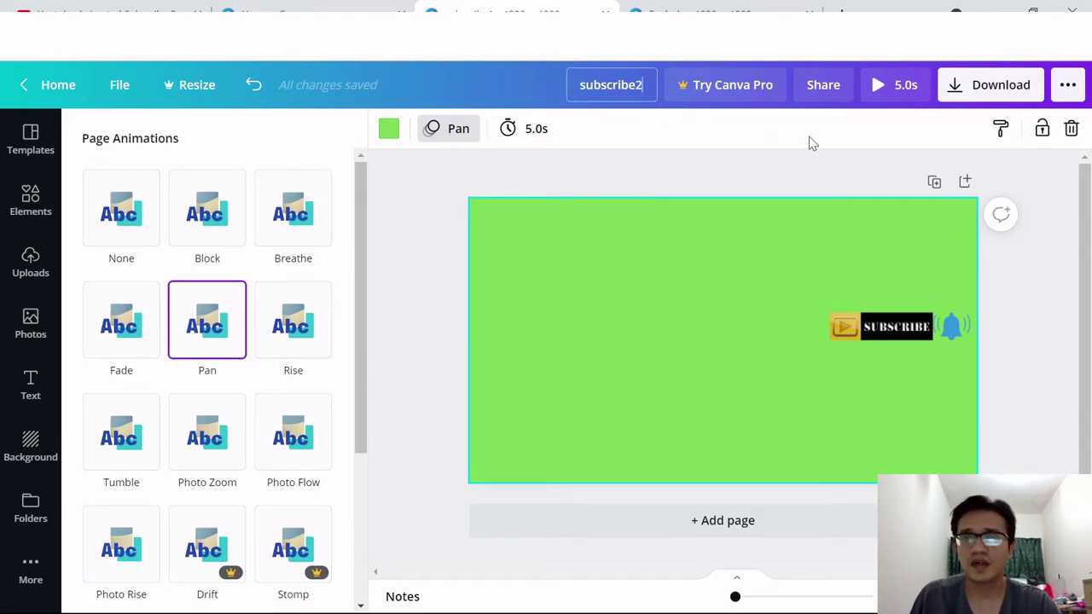
click(971, 94)
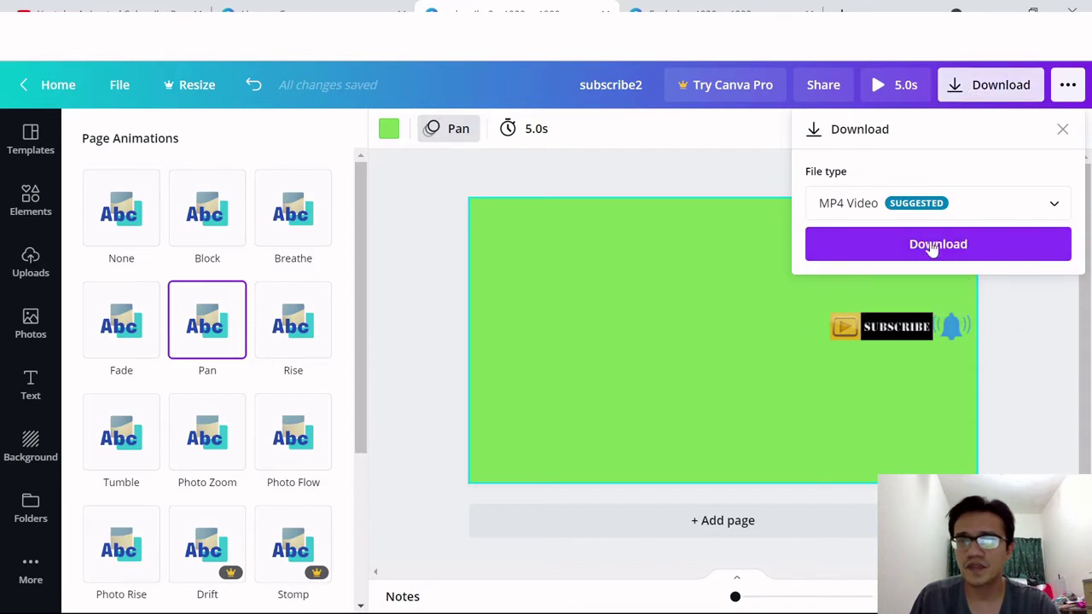
click(930, 251)
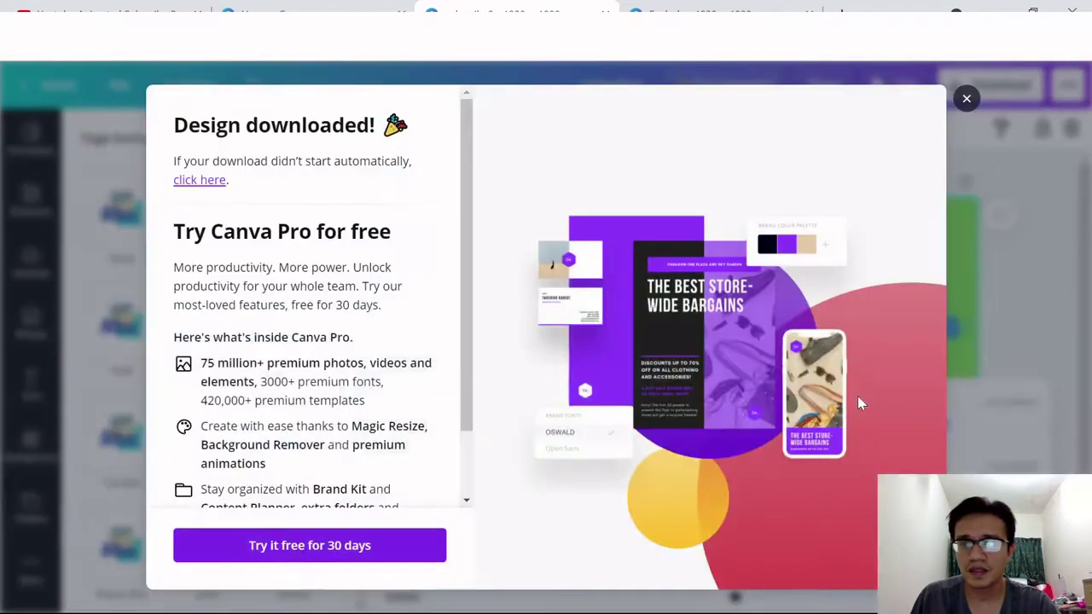
click(968, 99)
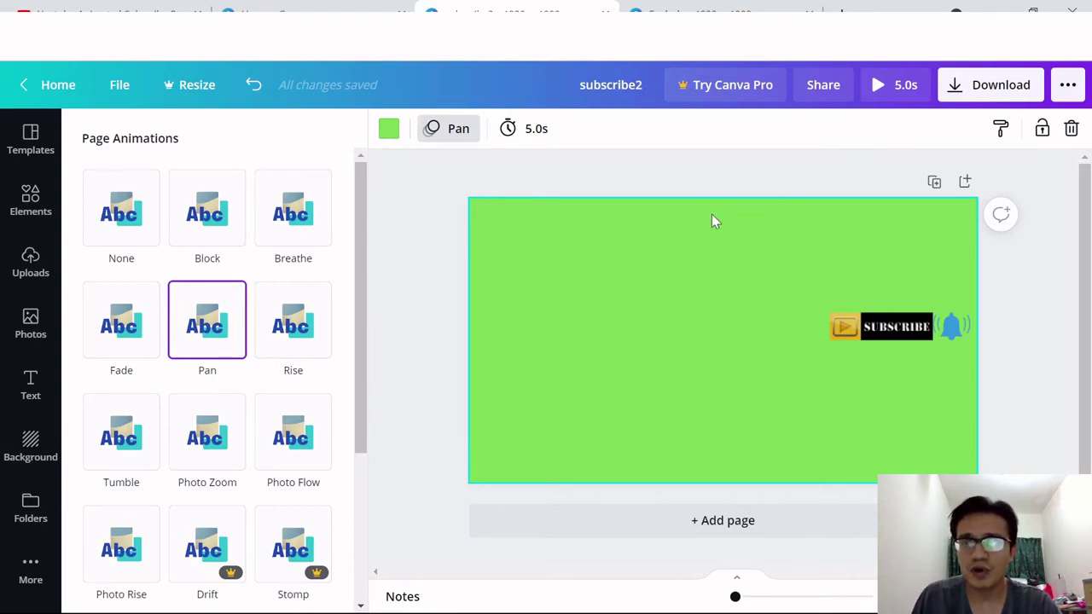
- Replace the Subscribe banner and blue bell with the free red Subscribe sticker with a yellow bell, found by searching elements for "subscribe"
click(911, 329)
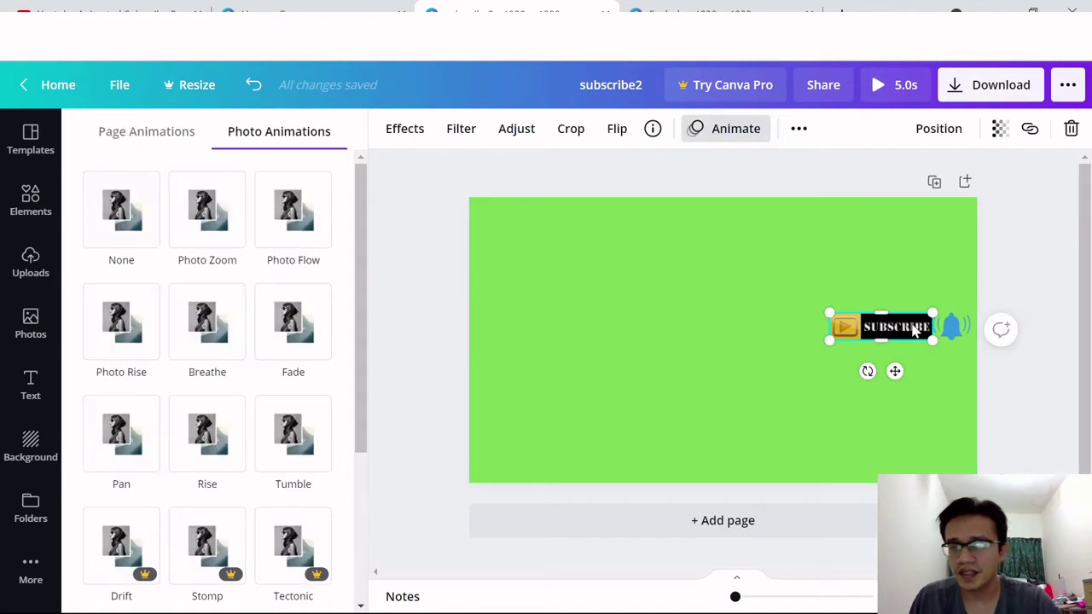
key(Delete)
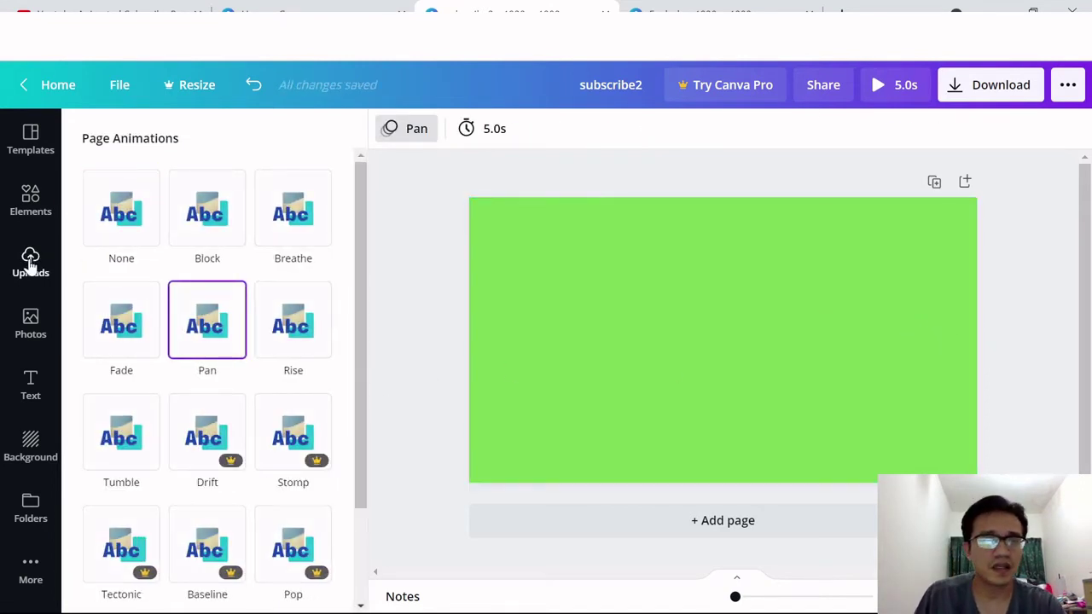
click(30, 199)
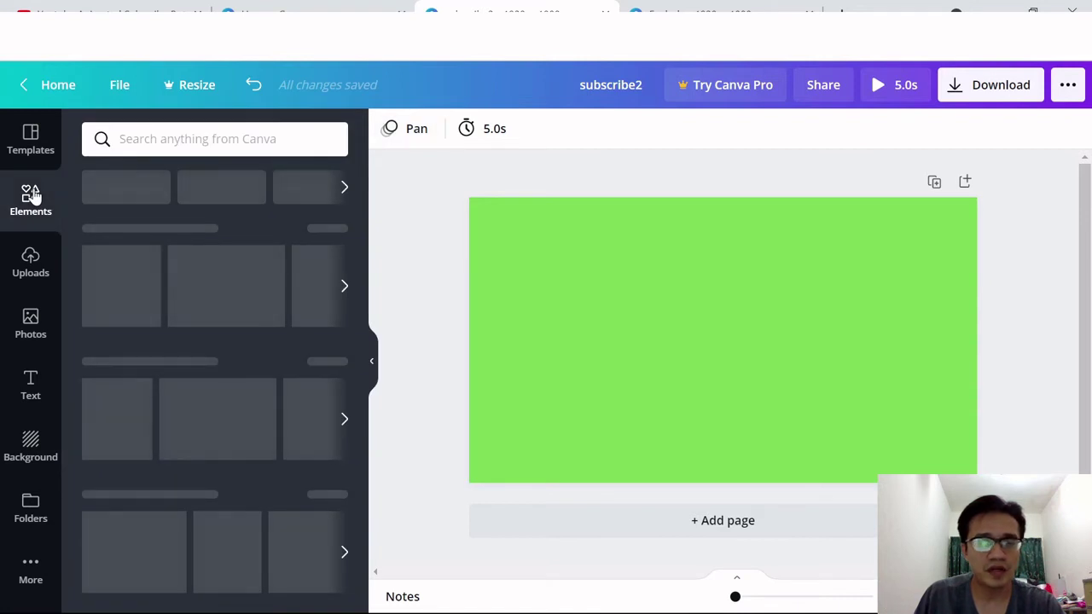
click(152, 150)
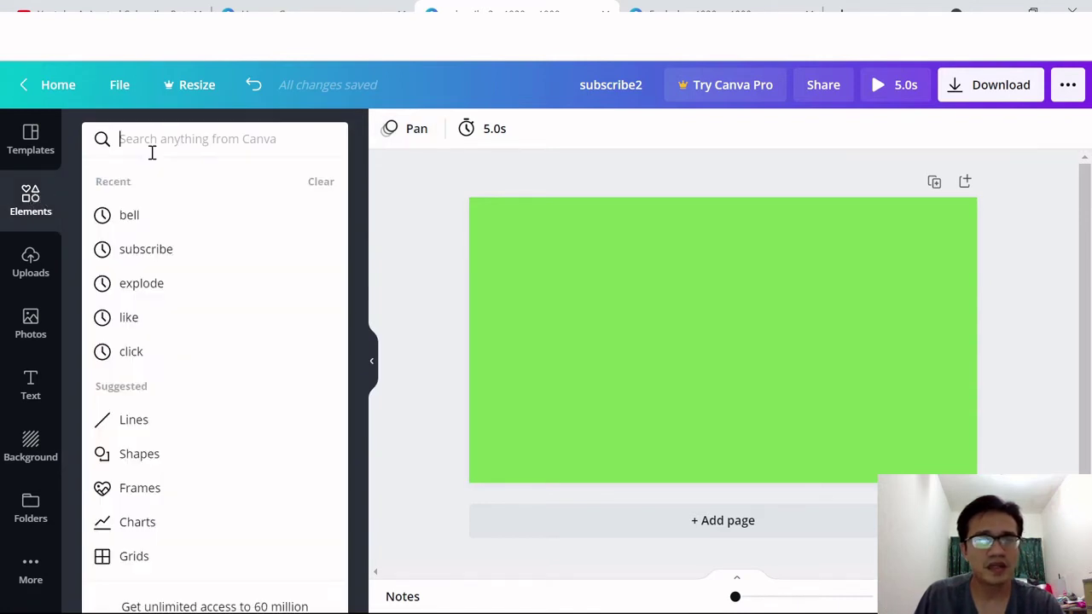
text(subscribe)
key(Return)
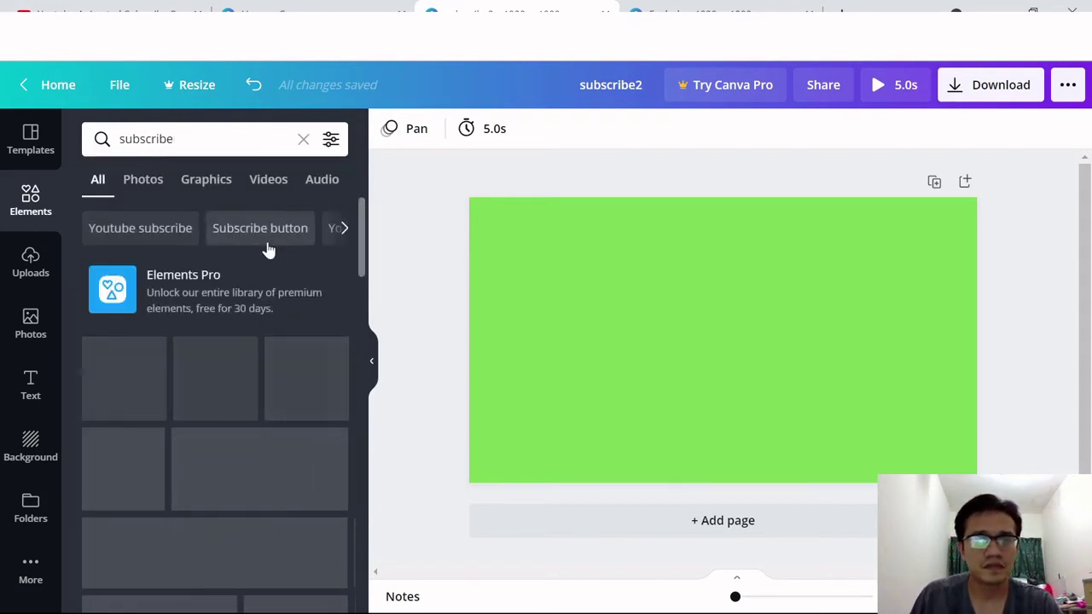
scroll(243, 369, down, 3)
scroll(243, 376, down, 5)
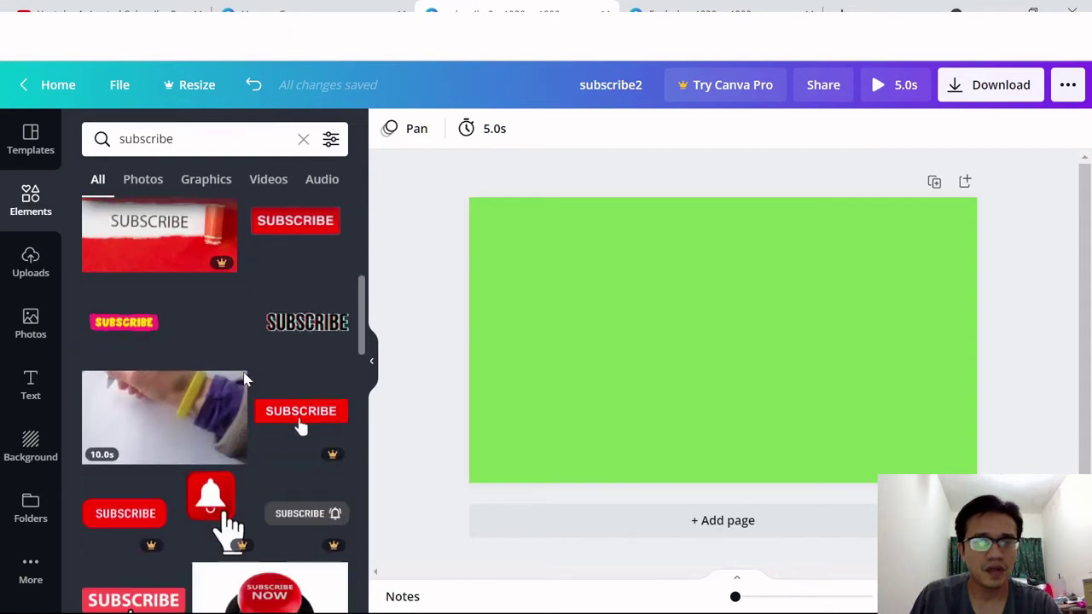
scroll(243, 378, down, 5)
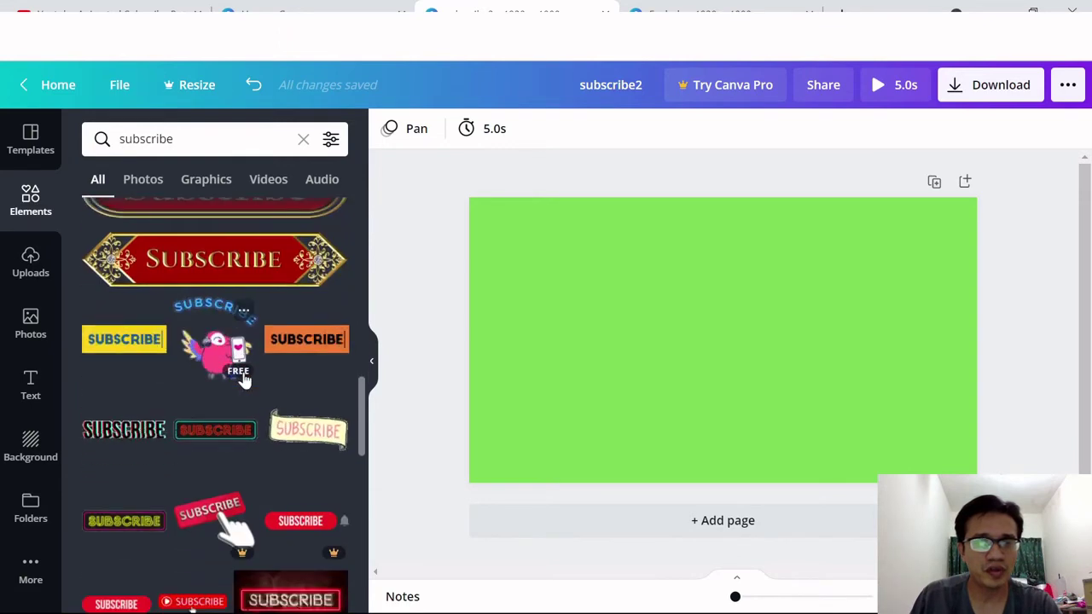
scroll(243, 378, down, 5)
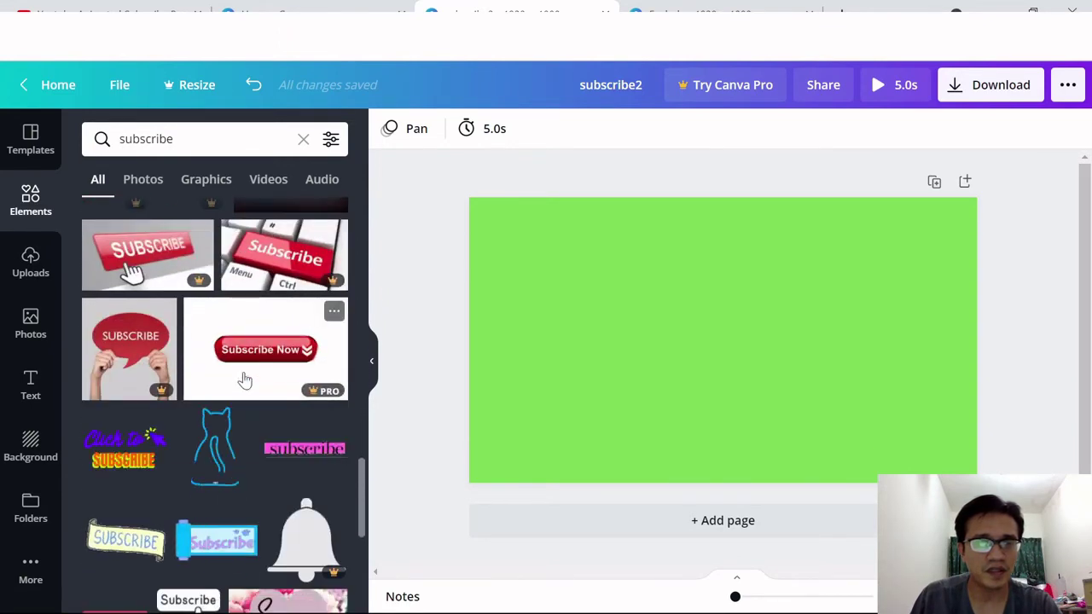
scroll(243, 380, up, 5)
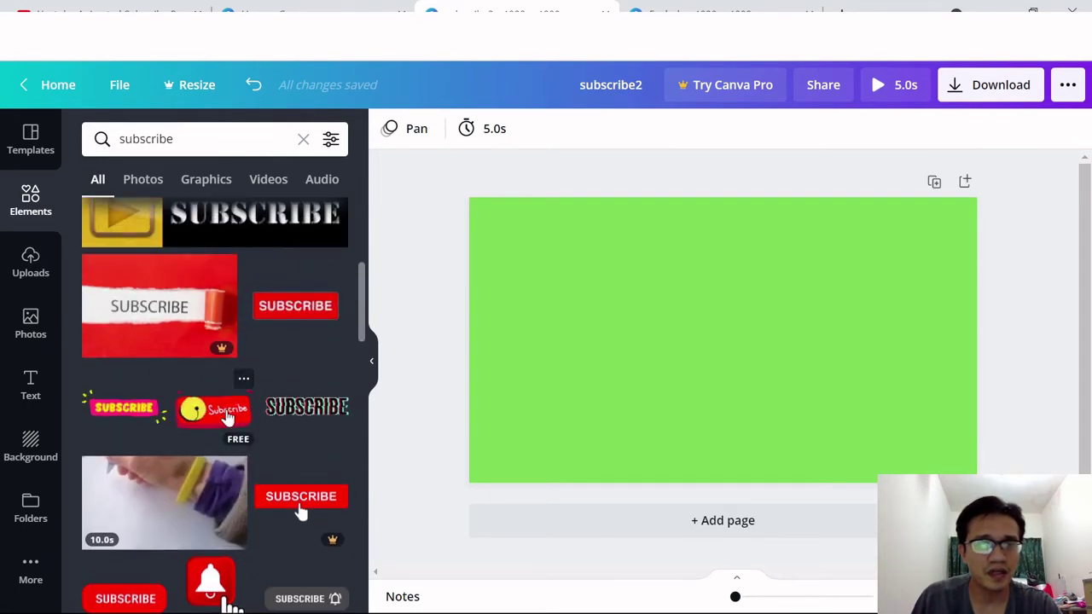
click(227, 410)
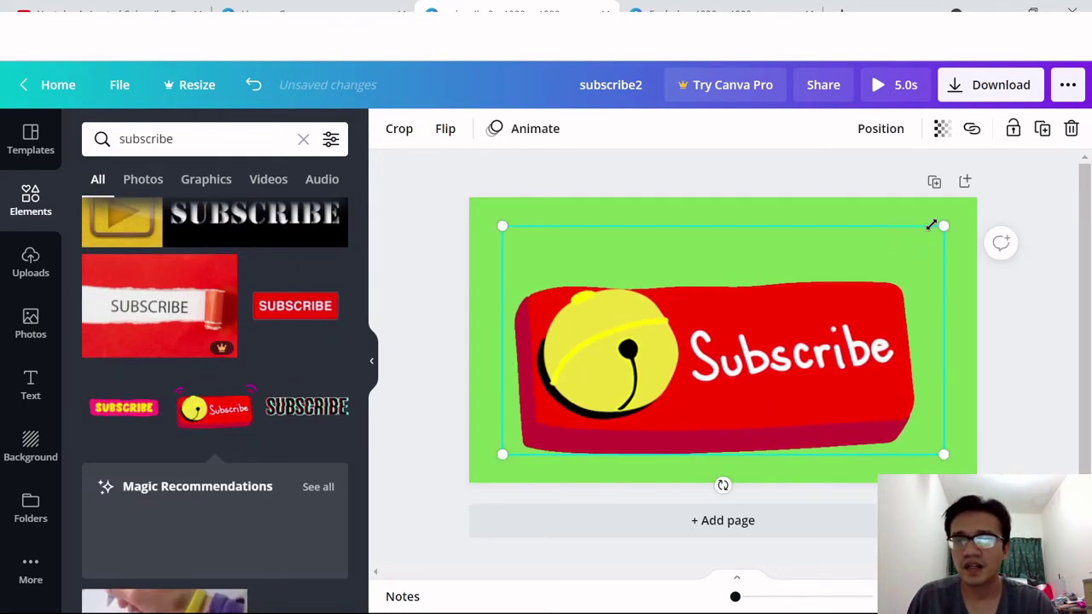
- Shrink the red Subscribe sticker to about a quarter of the page width and centre it along the page's upper edge
drag(939, 228, 619, 418)
drag(546, 430, 721, 232)
drag(777, 253, 750, 237)
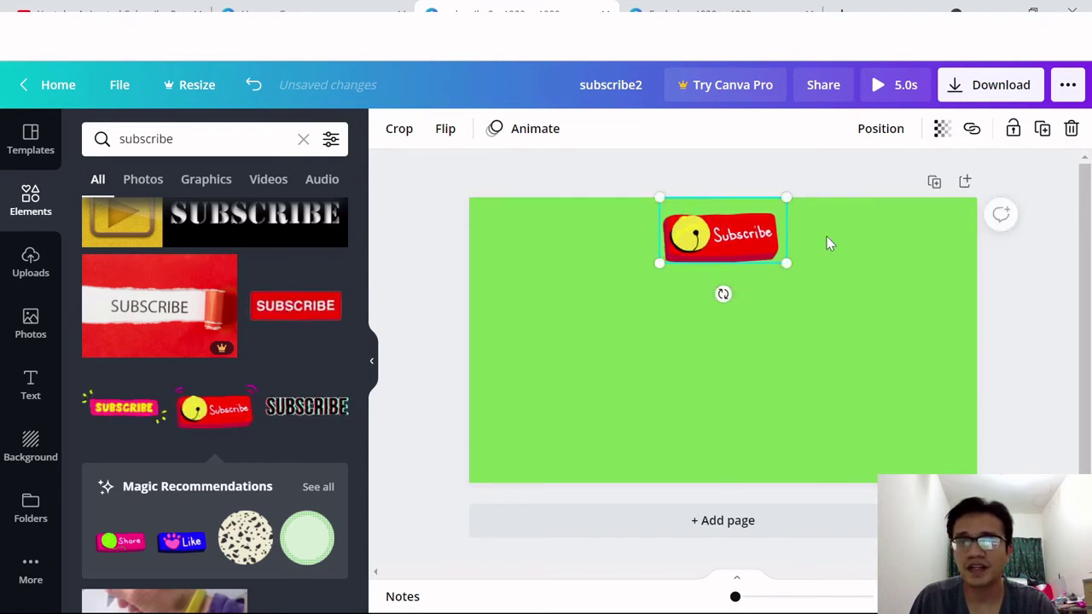
- Change the page animation of the green page to Rise
click(805, 255)
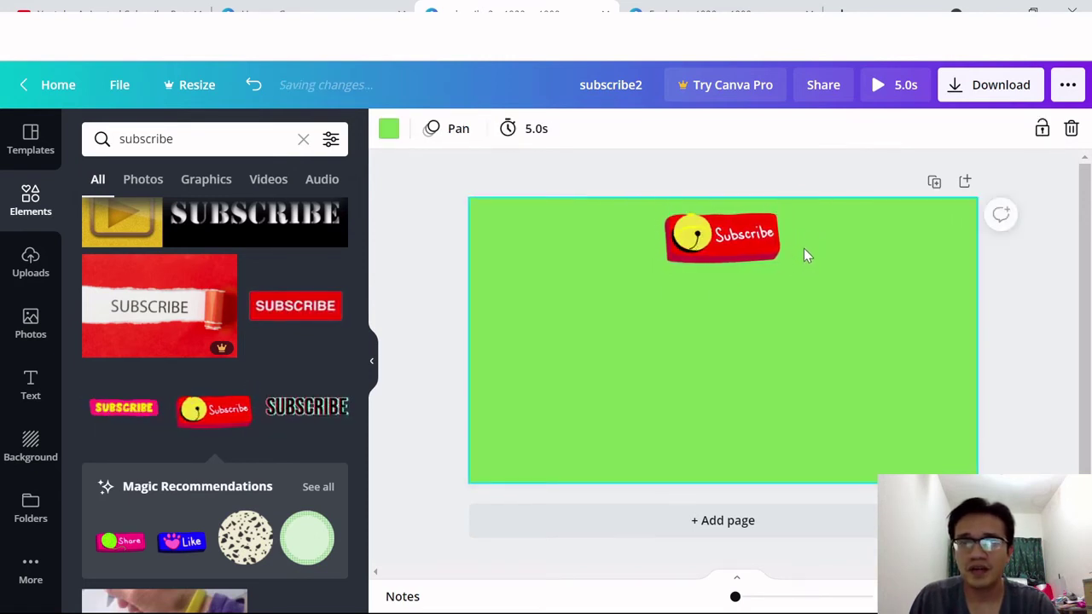
click(458, 130)
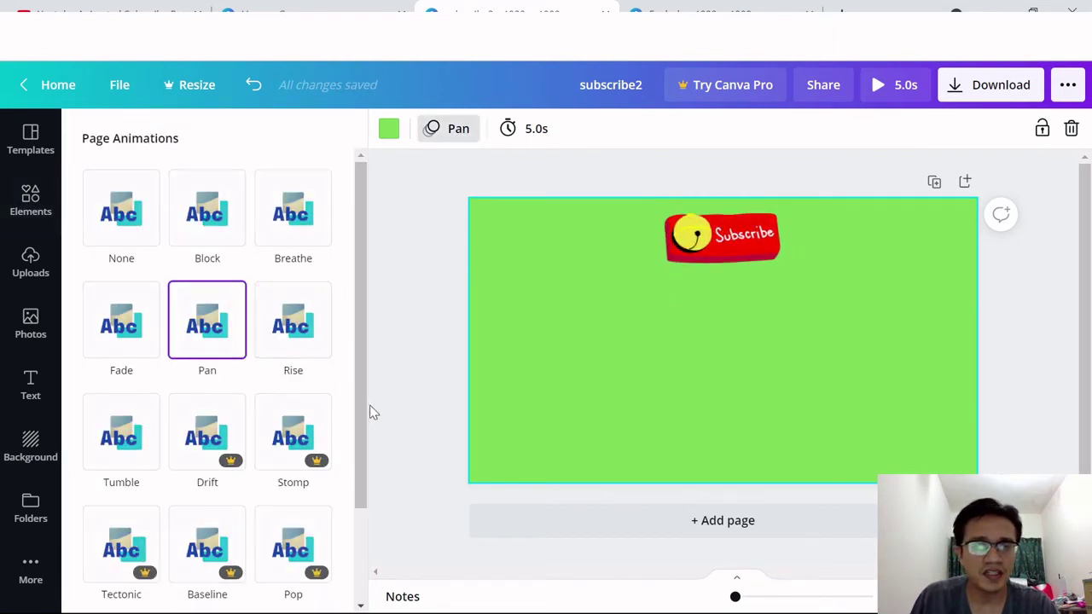
click(306, 348)
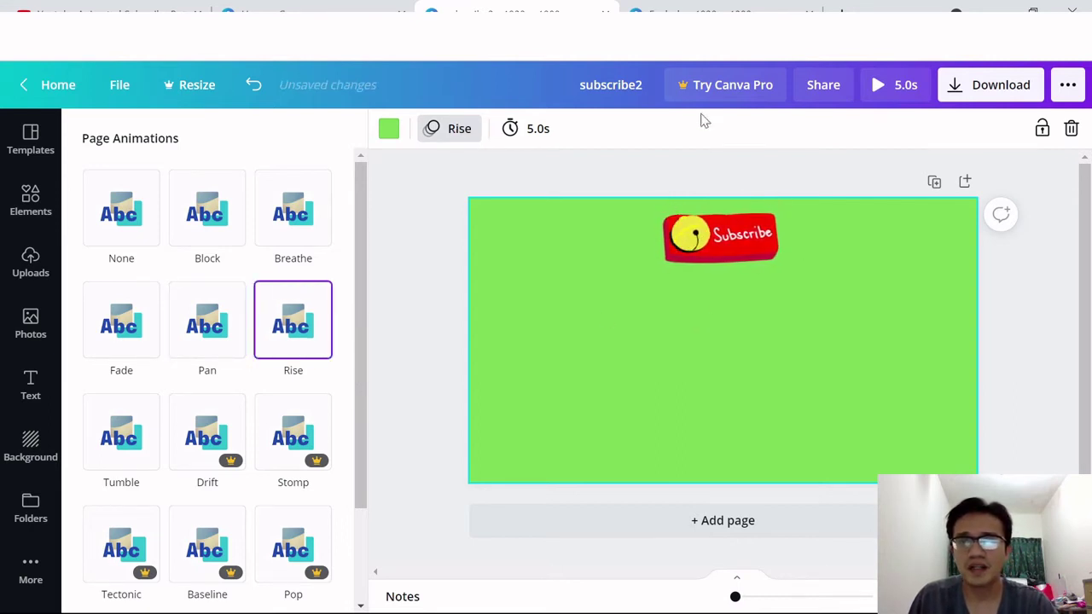
- Rename the design as subscribe3 and download it as an MP4 video
key(BackSpace)
text(3)
key(Return)
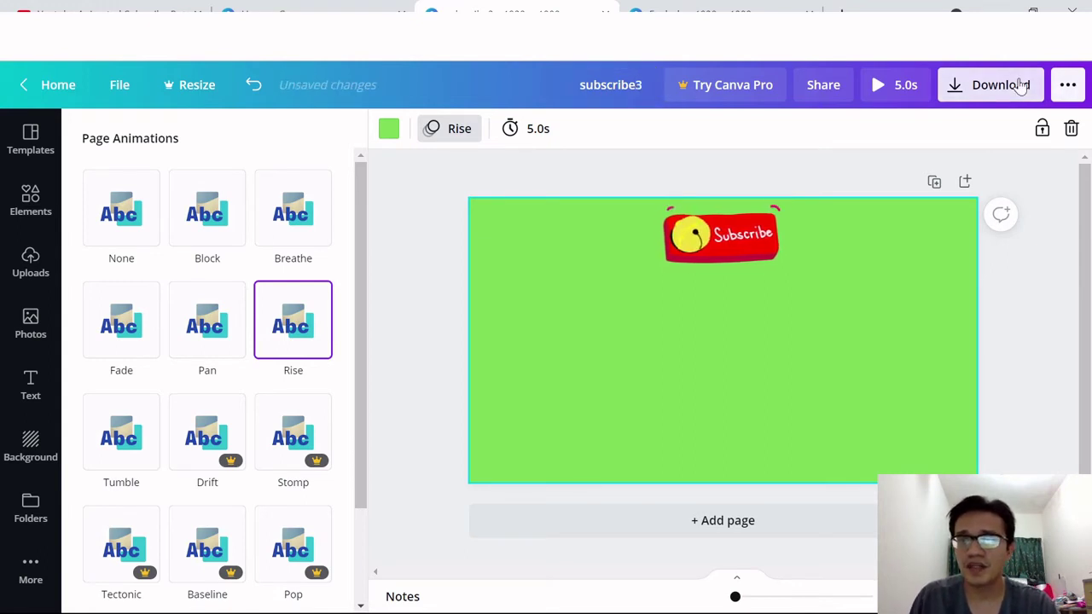
click(1021, 85)
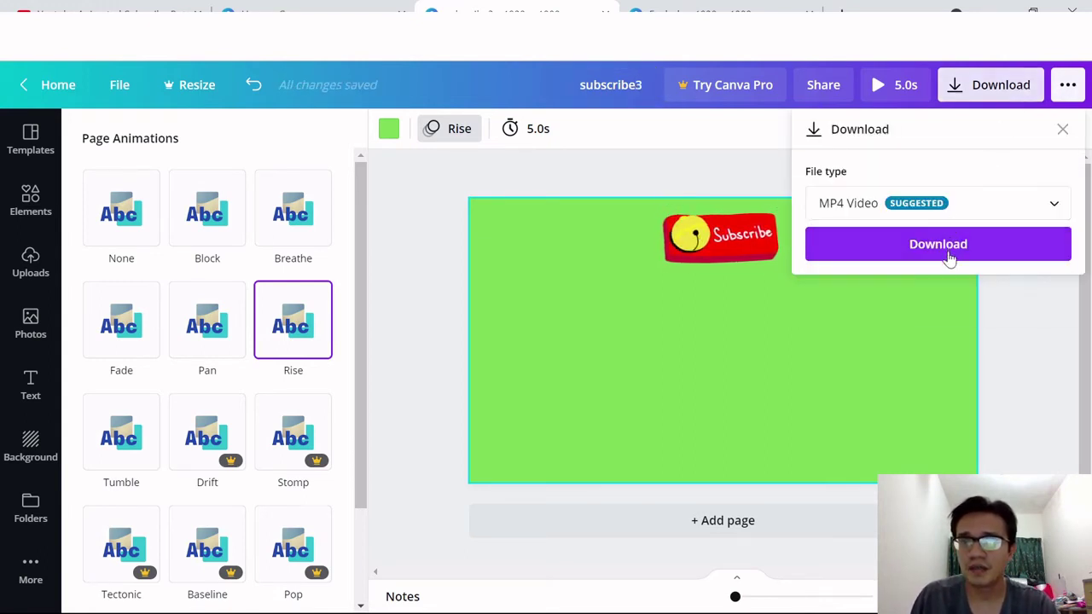
click(950, 253)
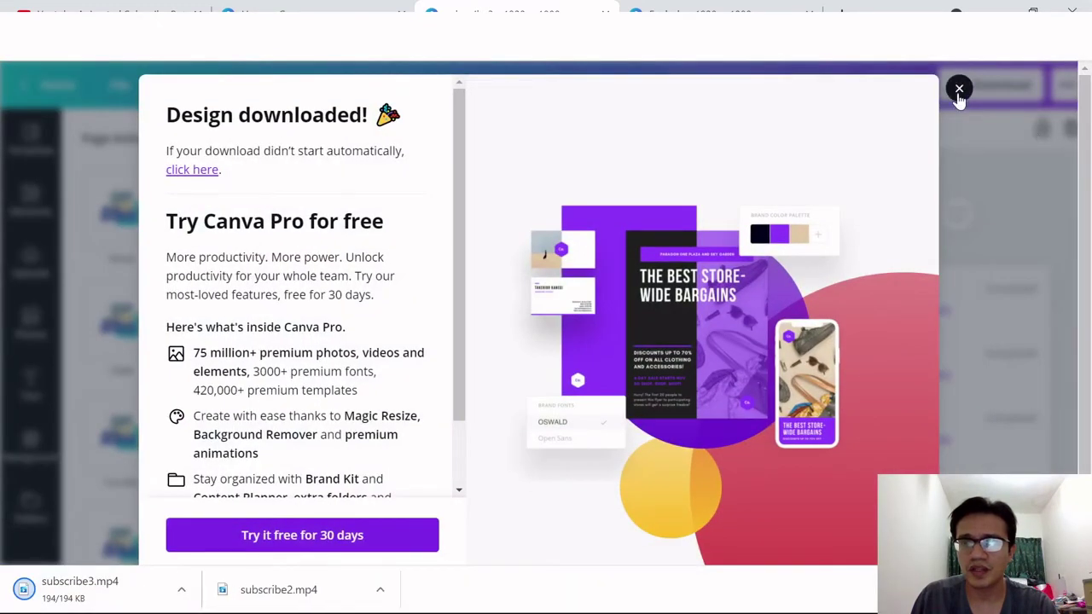
click(959, 89)
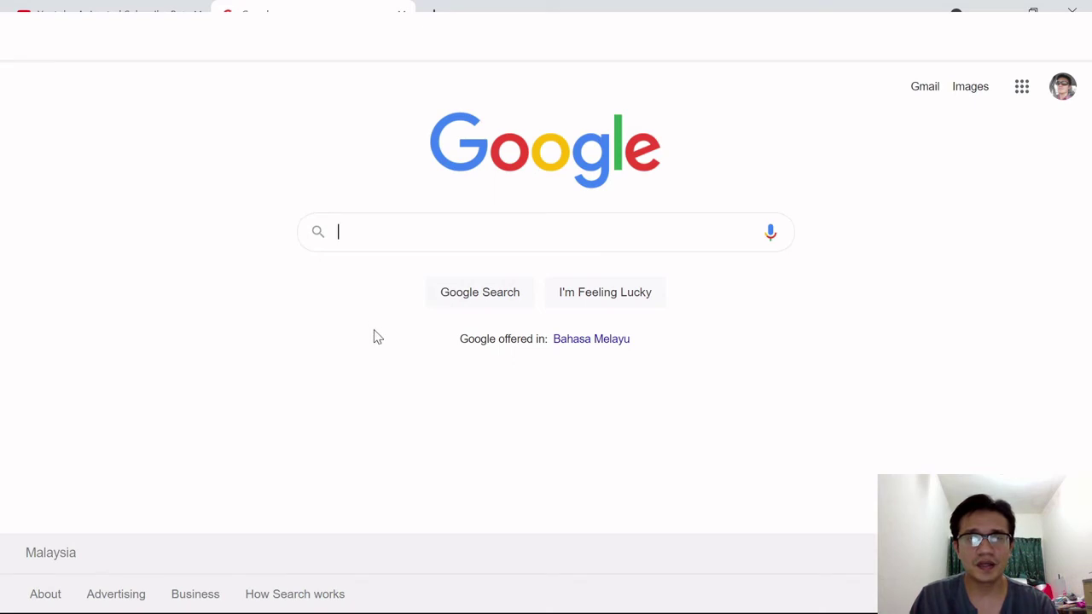
- Search Google for "sound effect free download" and open the ZapSplat website from the results
text(sound )
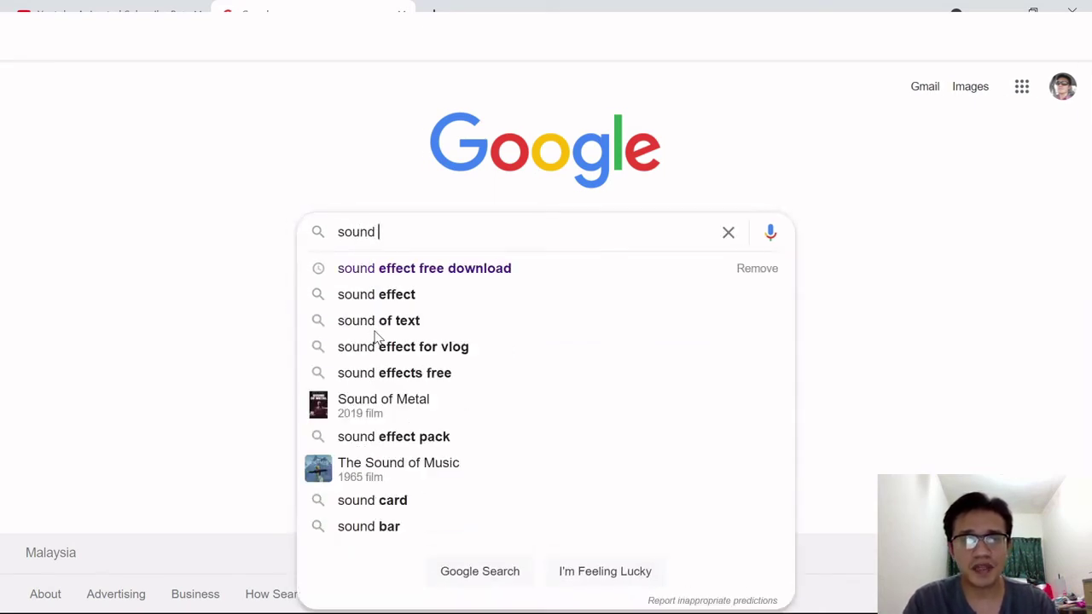
text(effect free download)
key(Return)
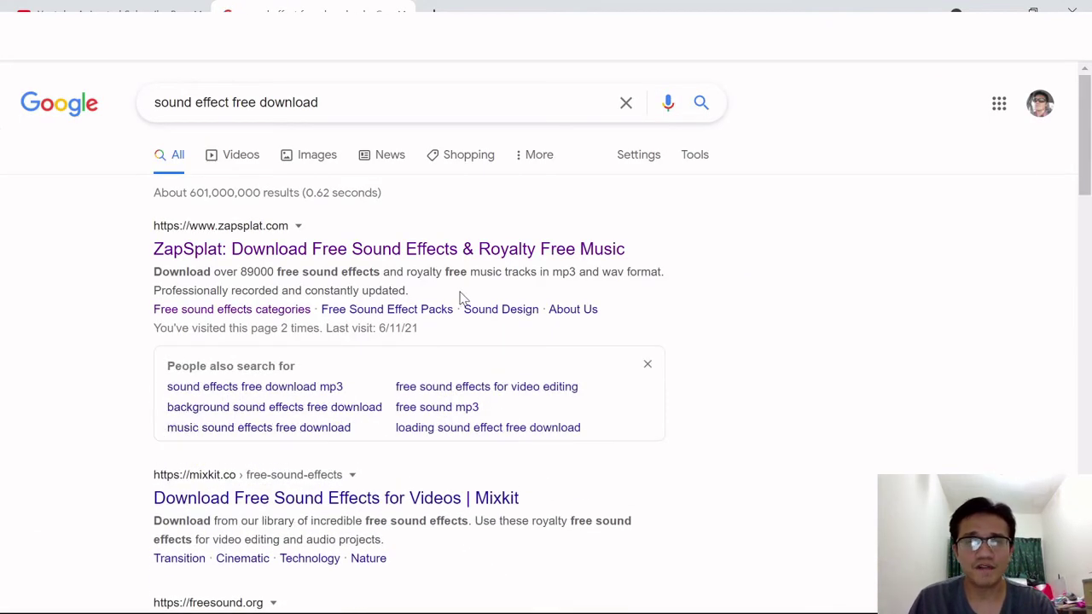
scroll(580, 275, down, 3)
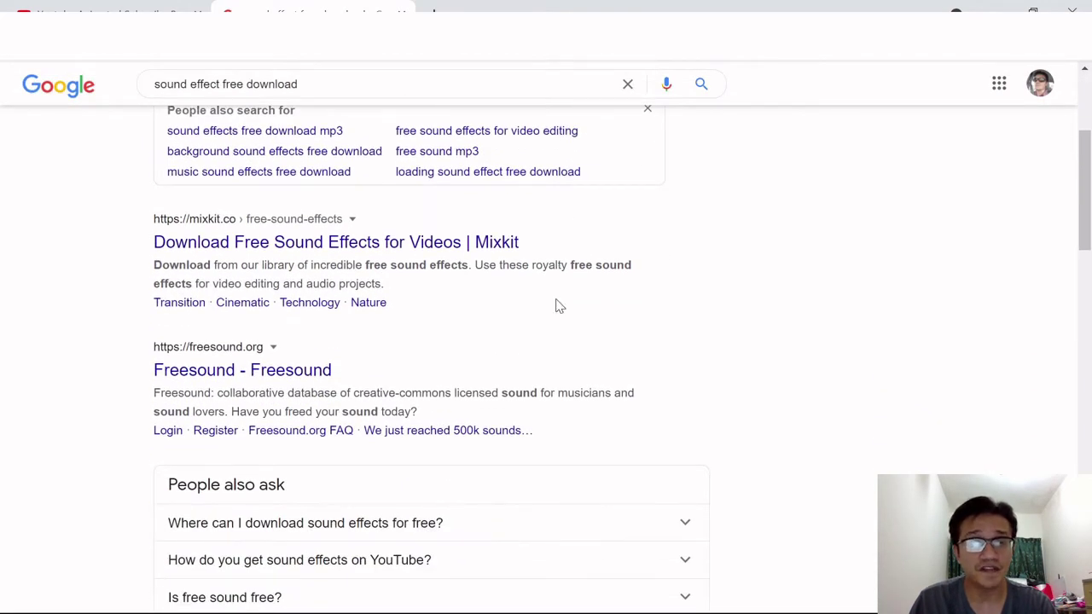
scroll(546, 311, down, 2)
scroll(517, 319, up, 5)
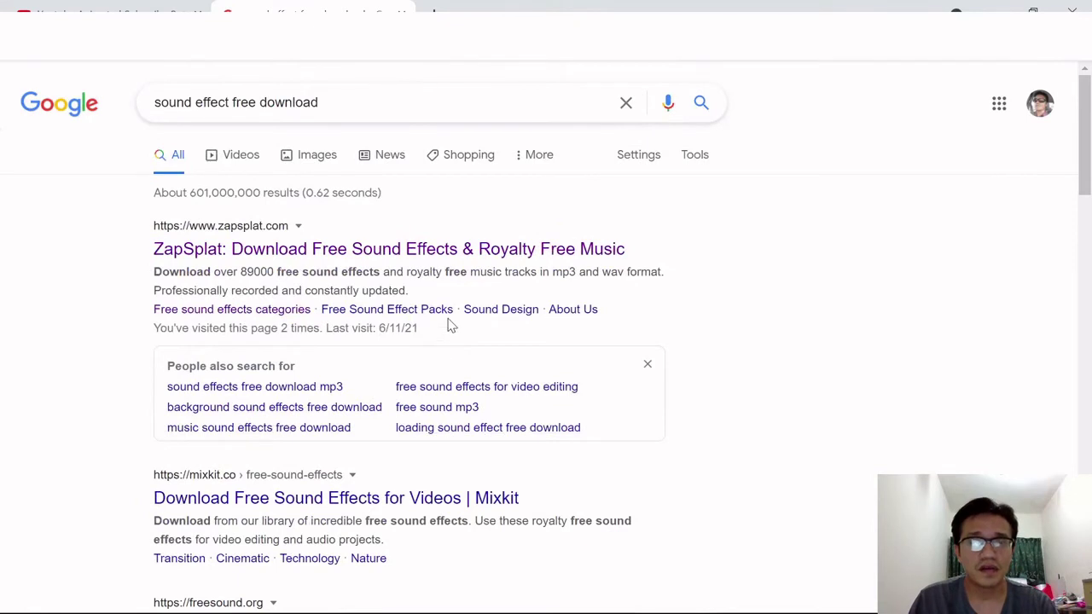
click(433, 254)
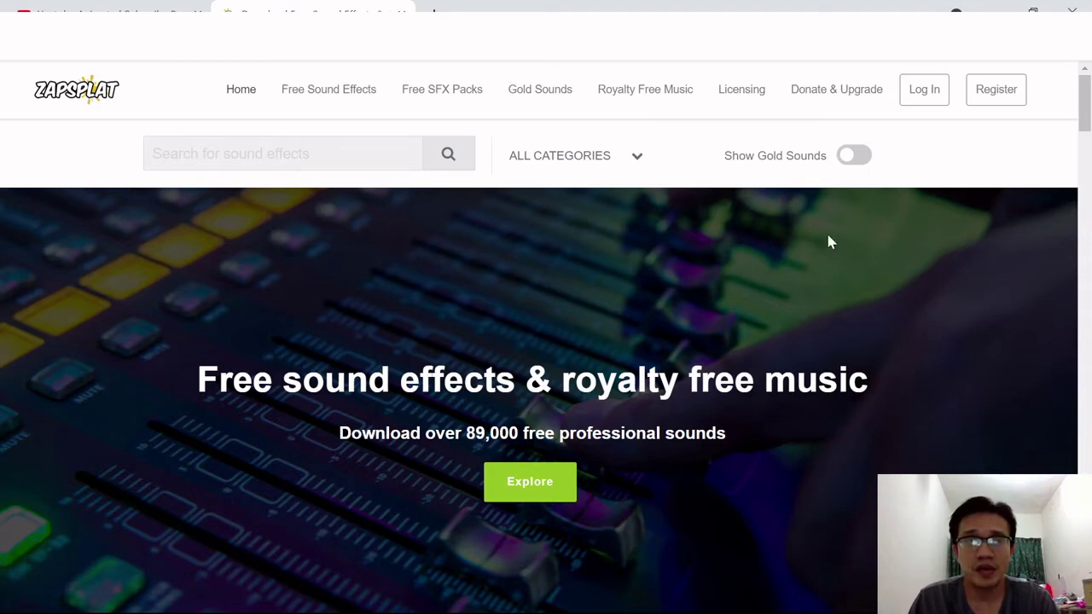
- Log in to the ZapSplat account and open the free sound effects page
click(925, 92)
click(92, 383)
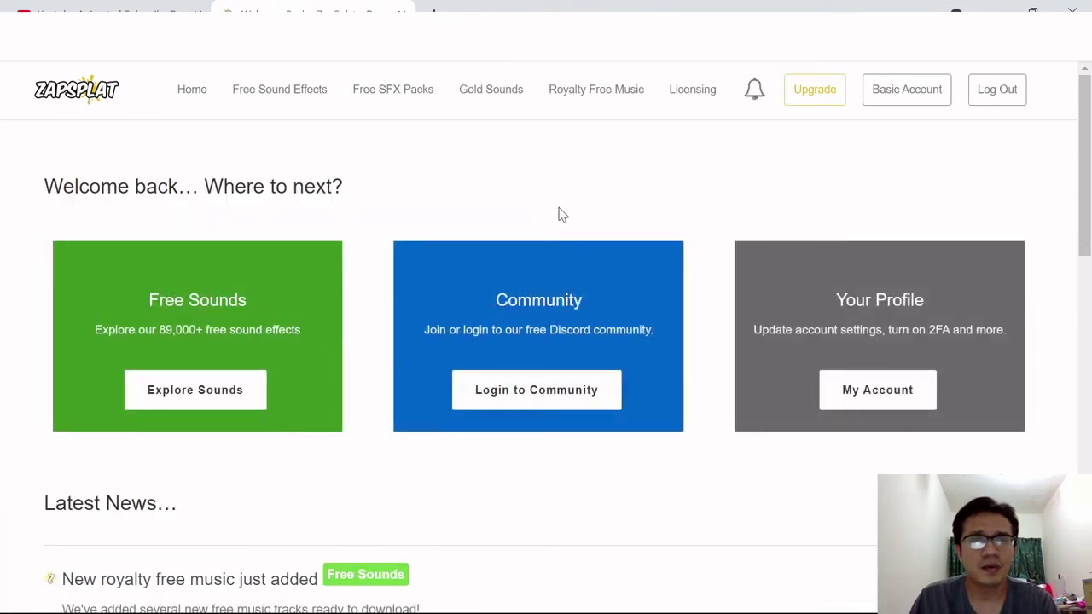
click(282, 90)
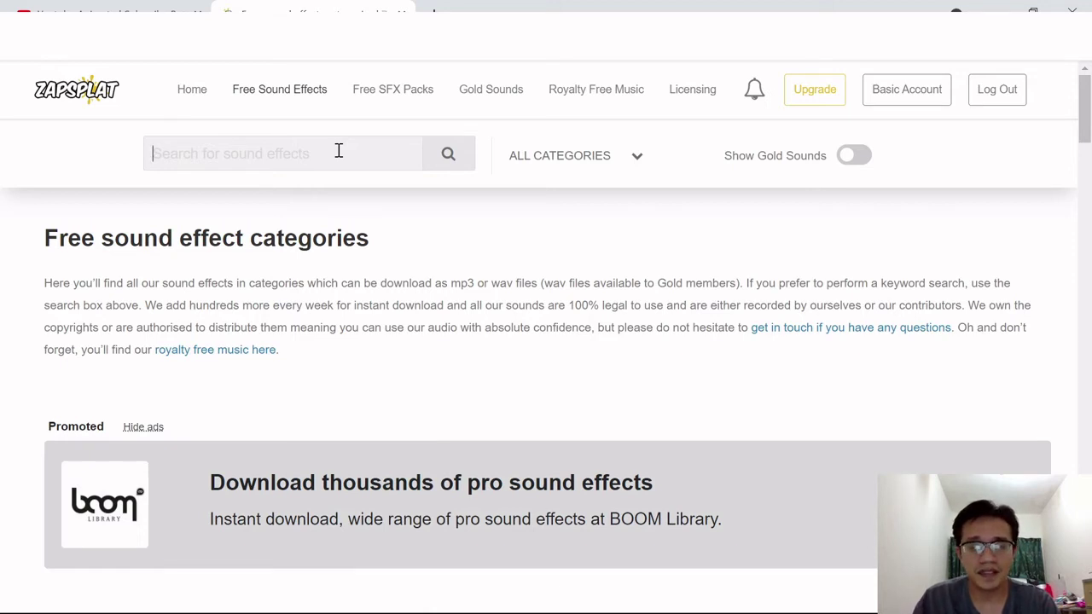
- Search the sound effects for "desk bell" and download "Desk or service bell ring x2" as an MP3 after previewing it
text(desk bell)
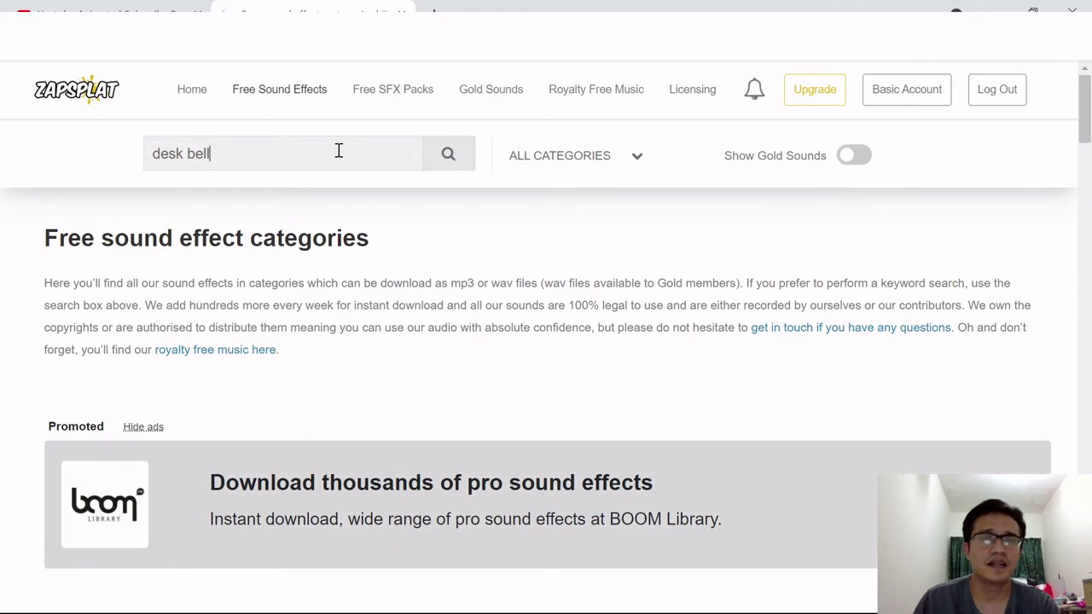
key(Return)
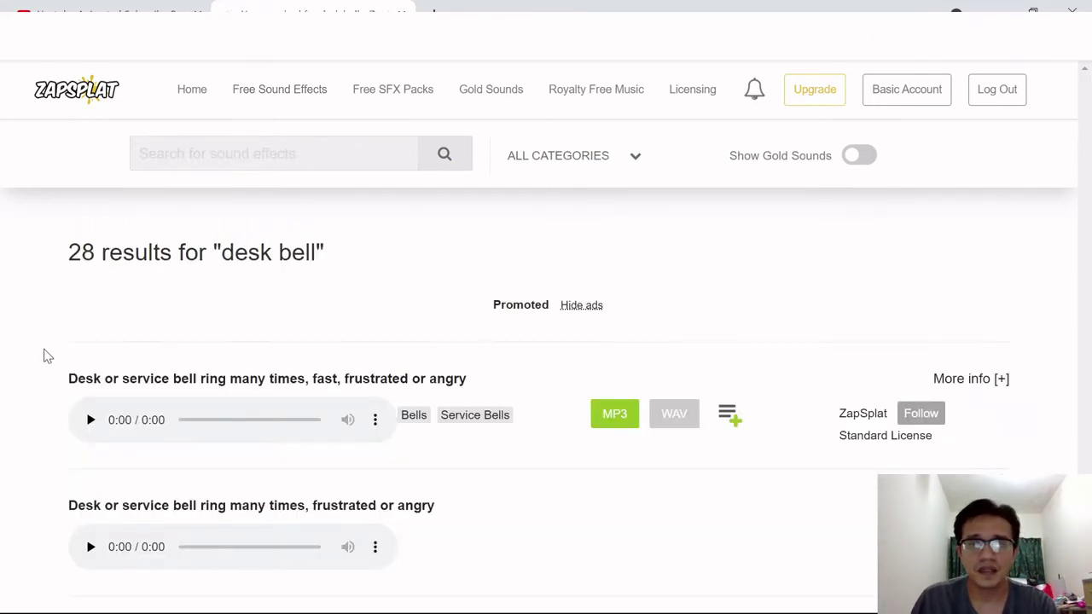
scroll(52, 333, down, 3)
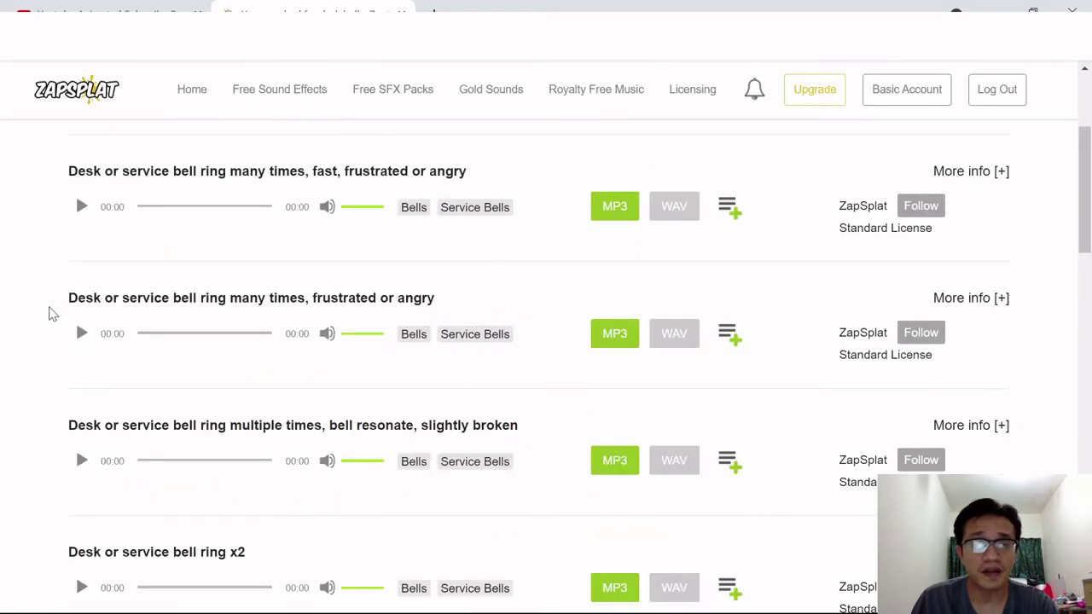
scroll(43, 314, down, 3)
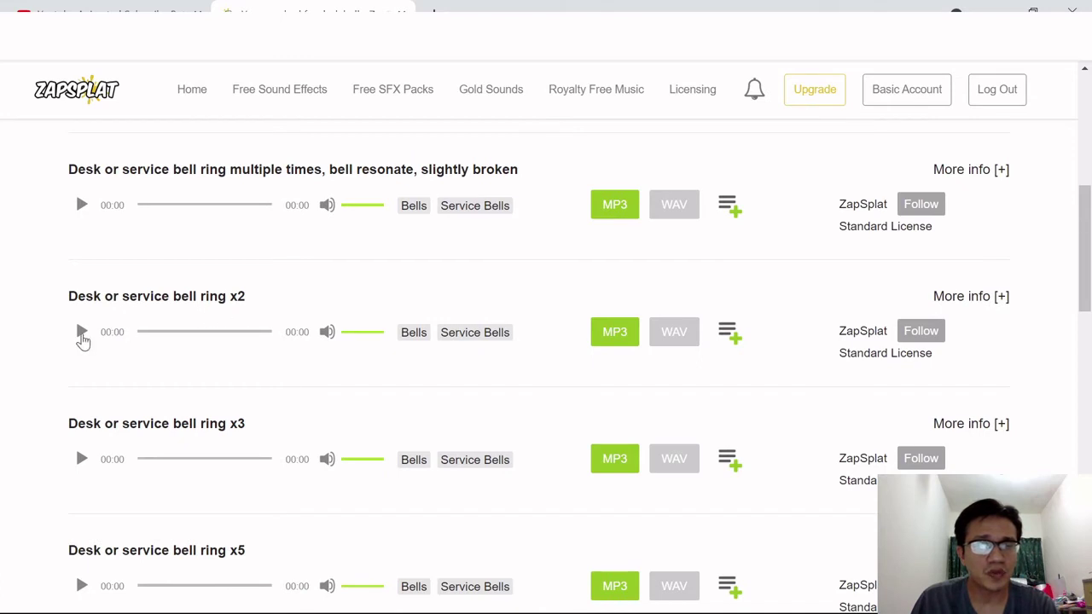
click(82, 334)
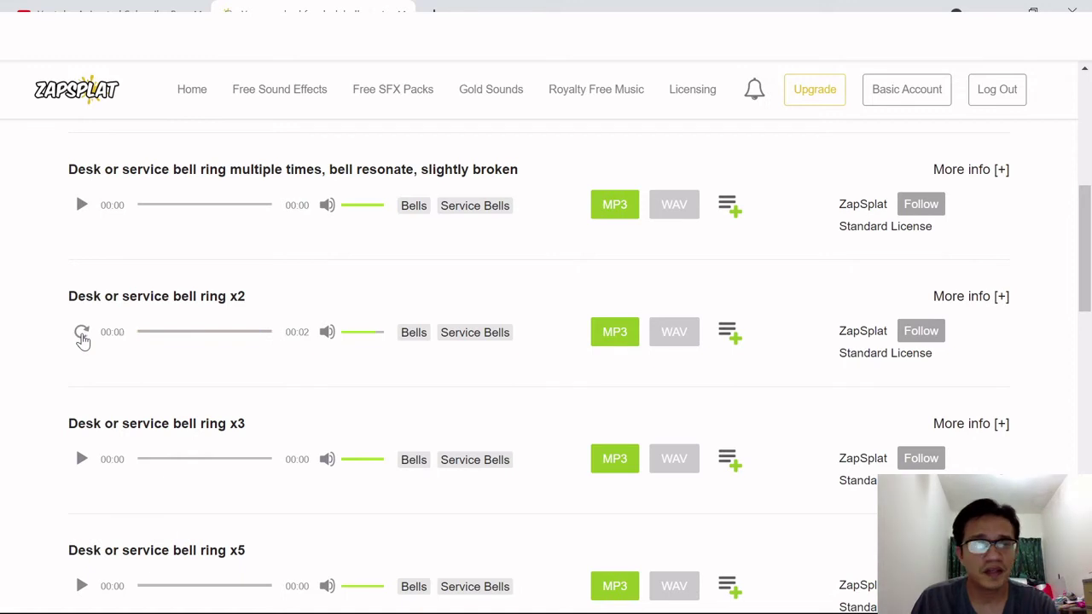
click(622, 339)
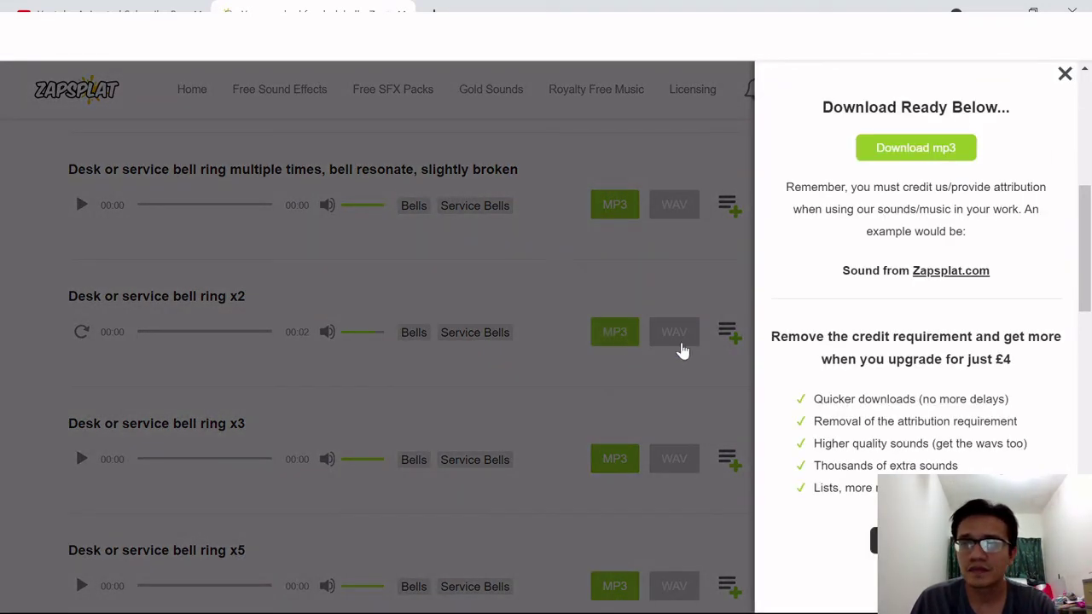
click(922, 148)
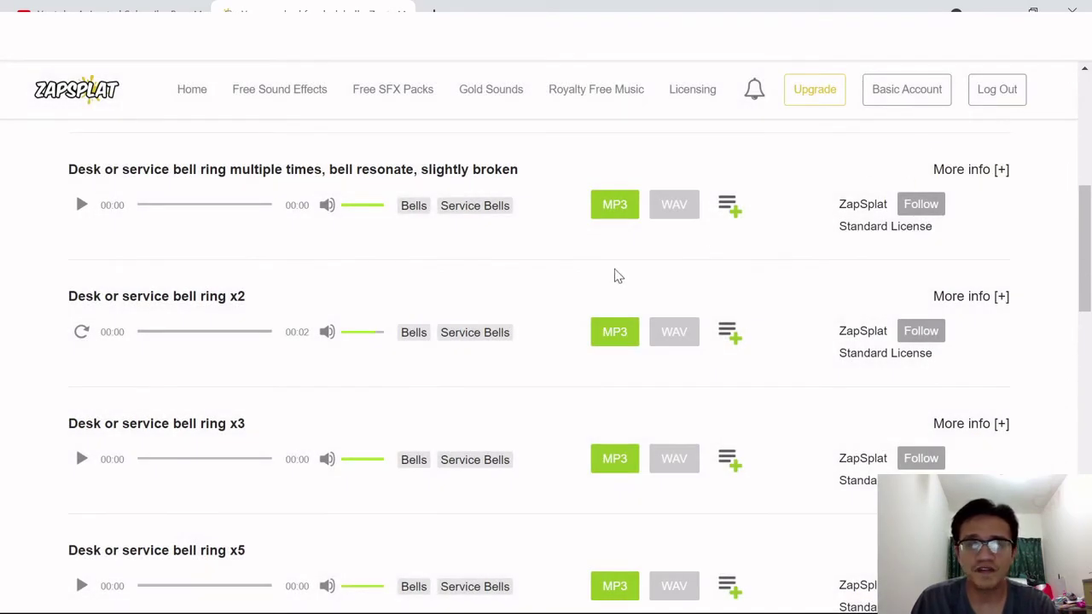
scroll(500, 318, down, 1)
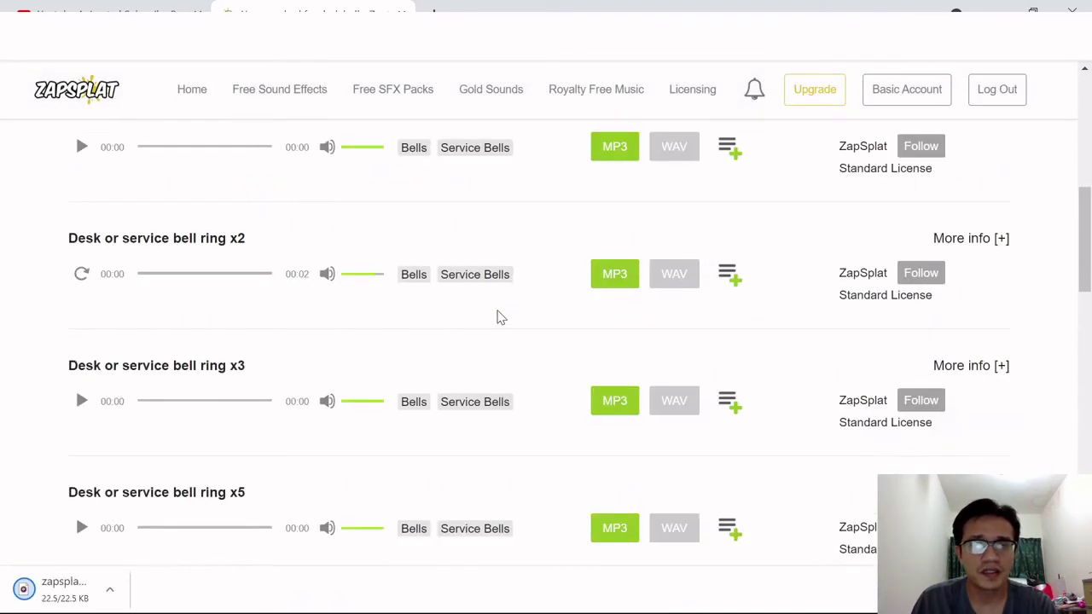
- Switch to the OpenShot video editor and place 1.mov at the start of Track 3
key(alt+Tab)
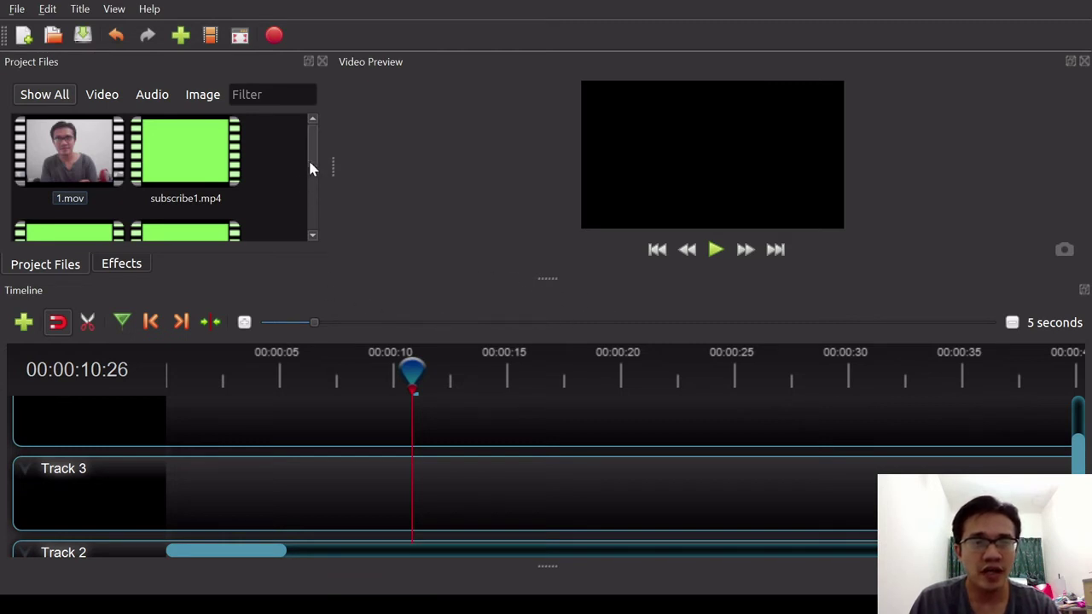
mouse_move(314, 159)
mouse_down()
mouse_move(311, 218)
mouse_move(310, 170)
mouse_up()
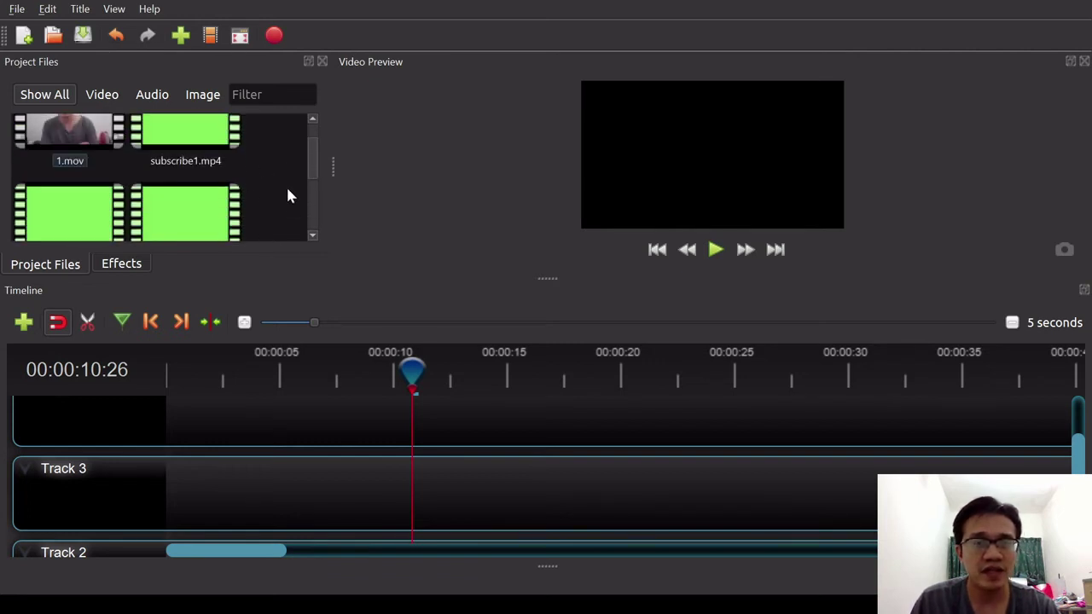
drag(84, 135, 168, 505)
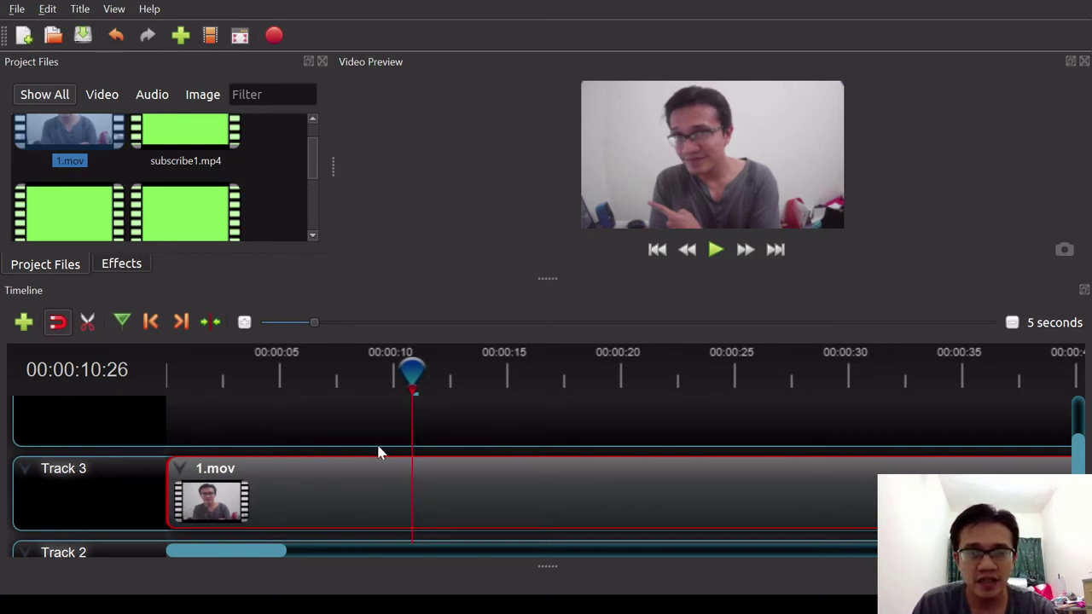
- Play 1.mov to the first pointing gesture and place subscribe2.mp4 there on Track 4, starting at about 7 seconds
drag(414, 378, 253, 376)
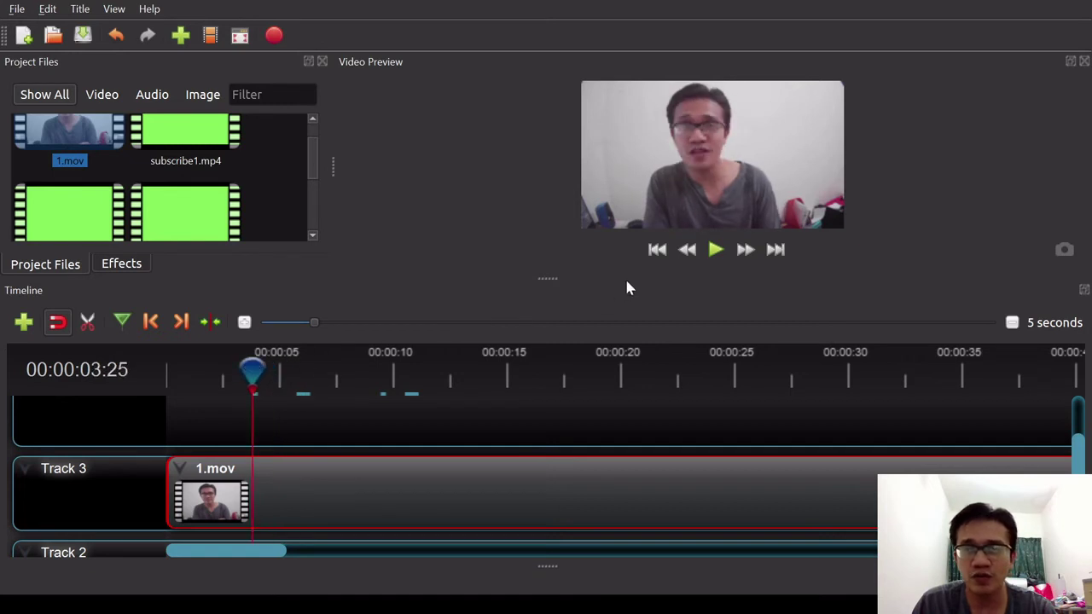
click(715, 250)
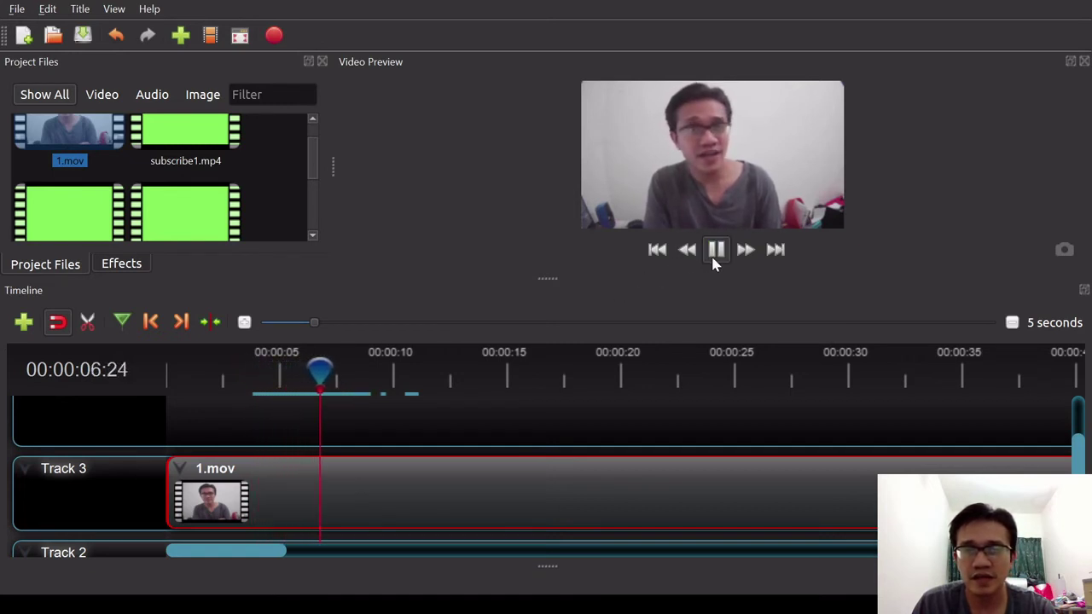
click(715, 250)
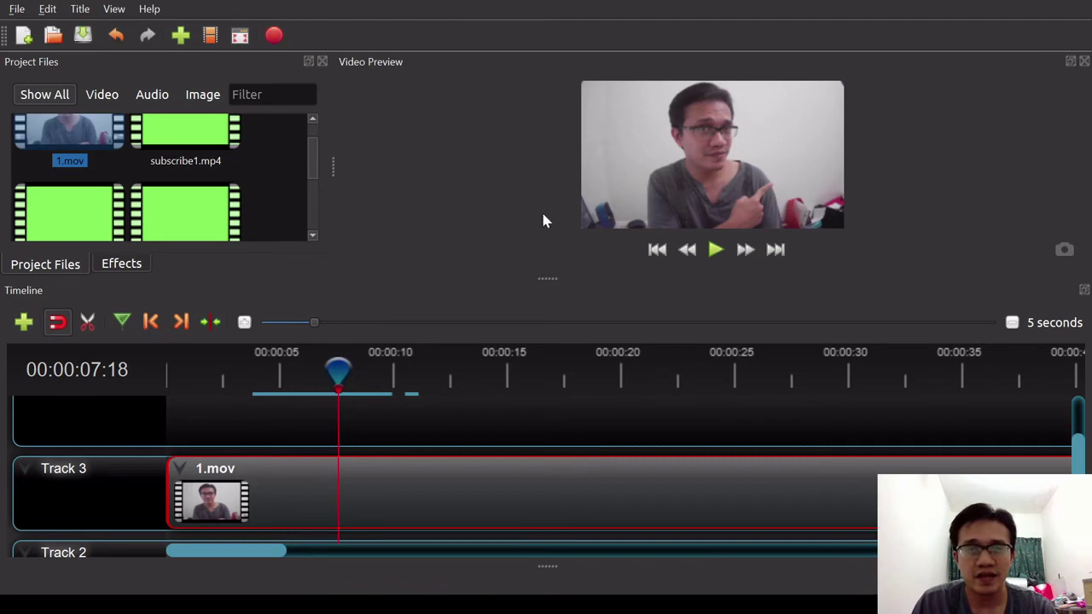
drag(311, 162, 308, 171)
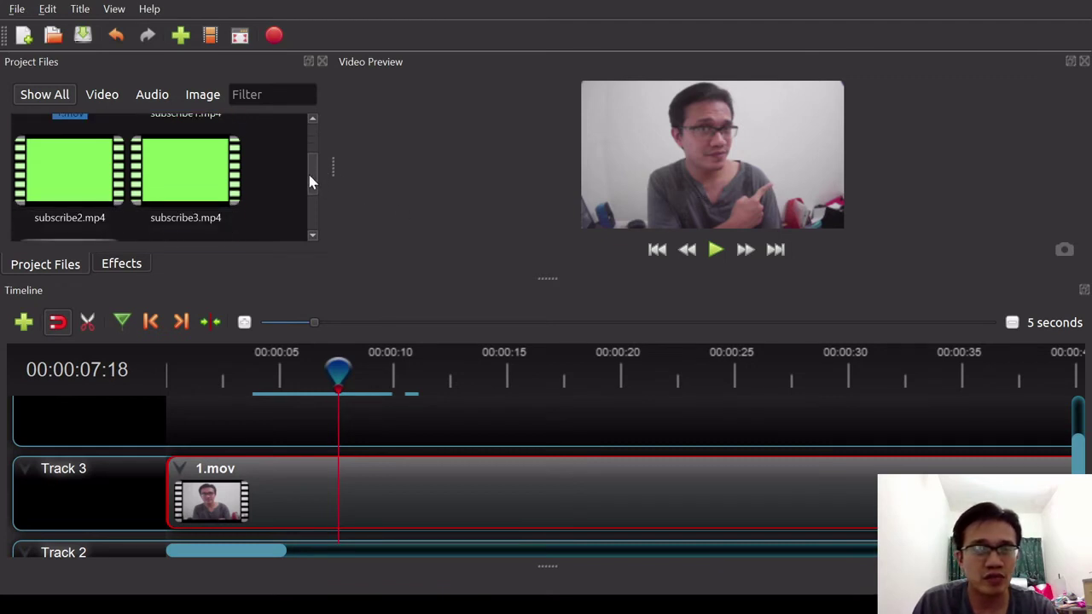
click(77, 191)
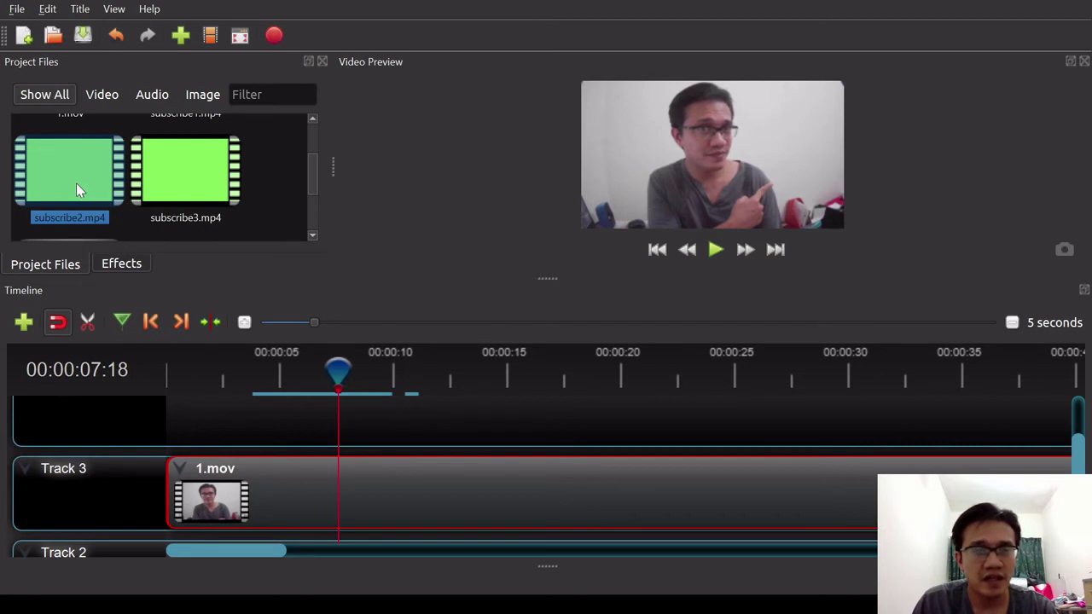
scroll(1049, 444, up, 2)
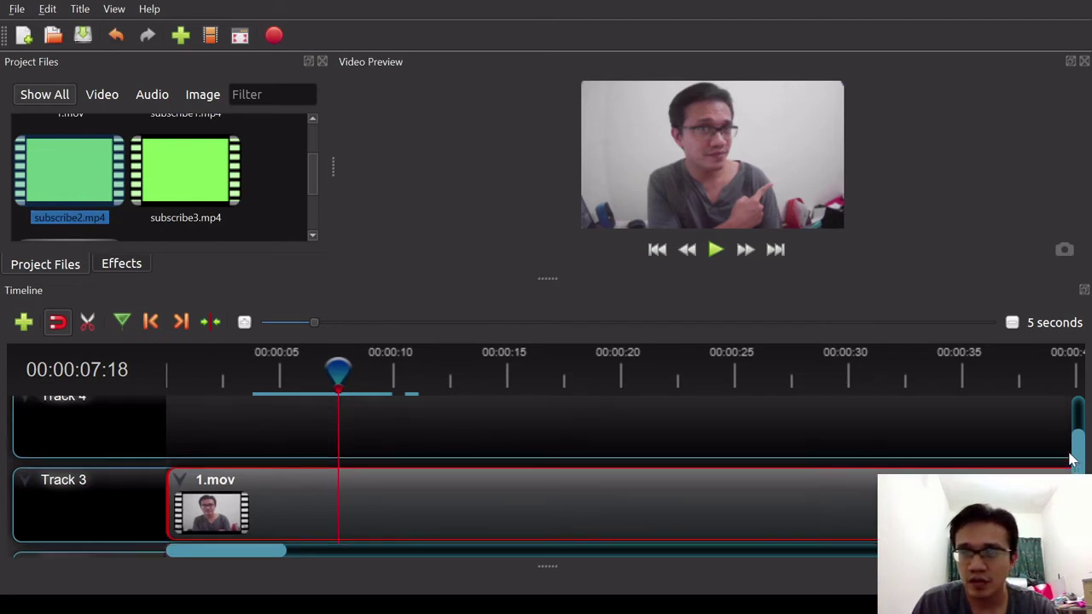
drag(76, 179, 325, 440)
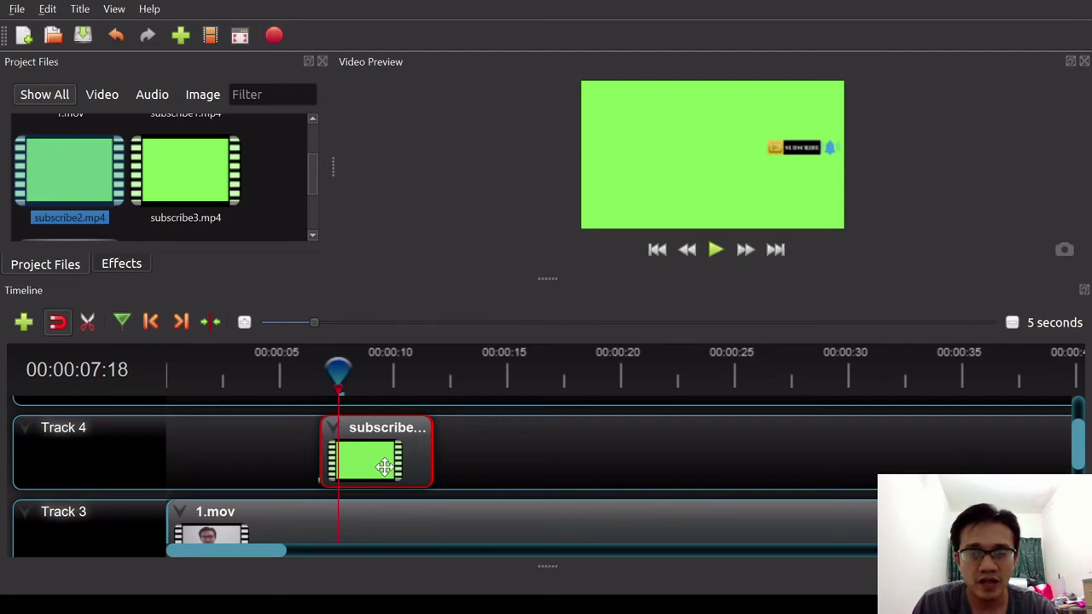
- Play the timeline from about 5 seconds to preview the subscribe2.mp4 clip on Track 4
drag(339, 371, 286, 371)
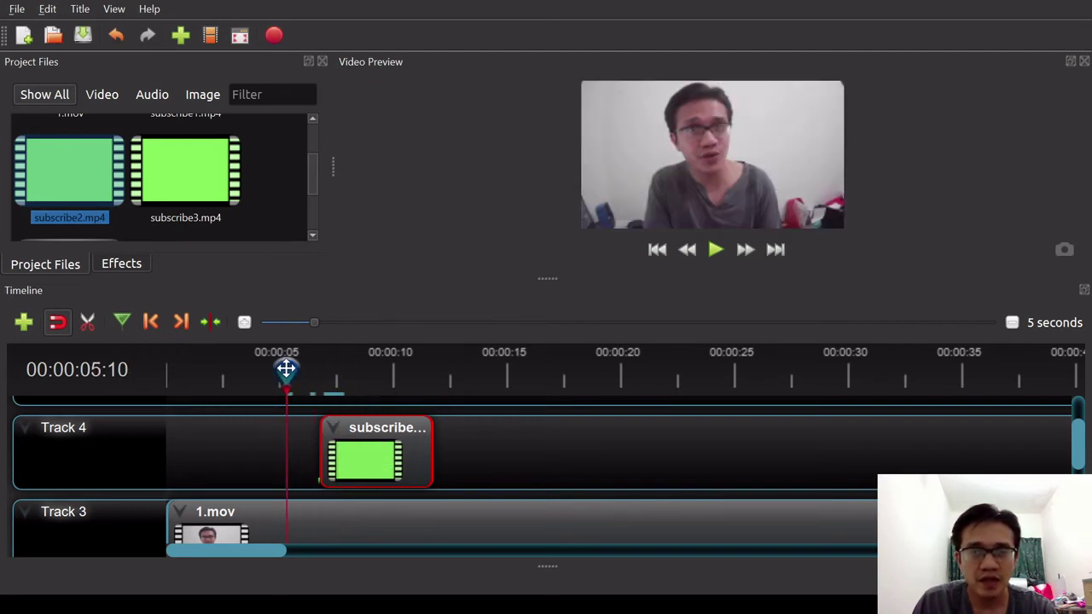
click(717, 252)
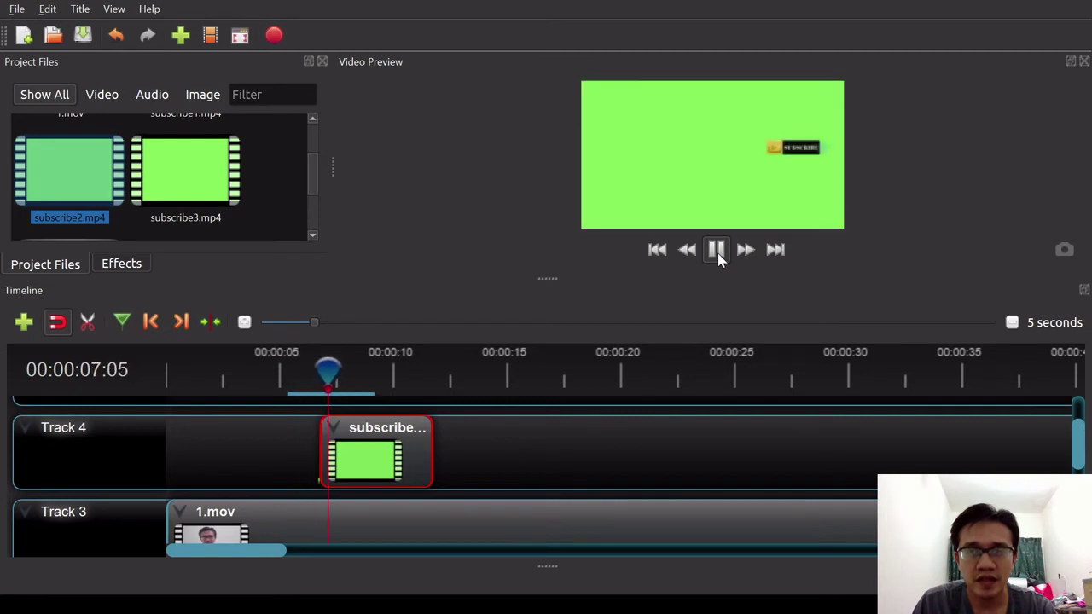
click(717, 254)
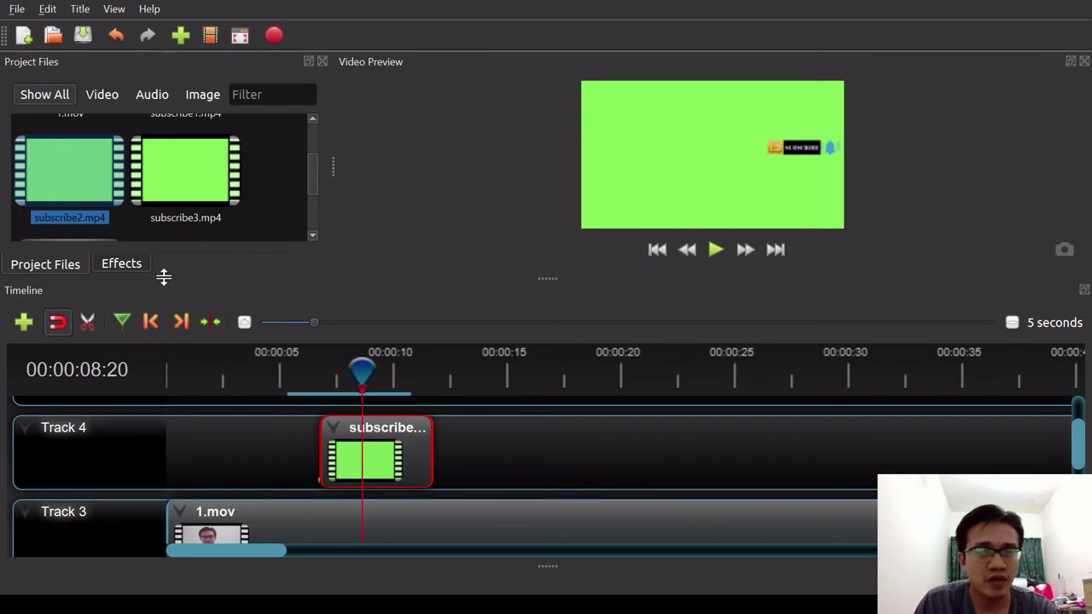
- Apply the Chroma Key (Greenscreen) effect to the subscribe2.mp4 clip on Track 4
click(132, 266)
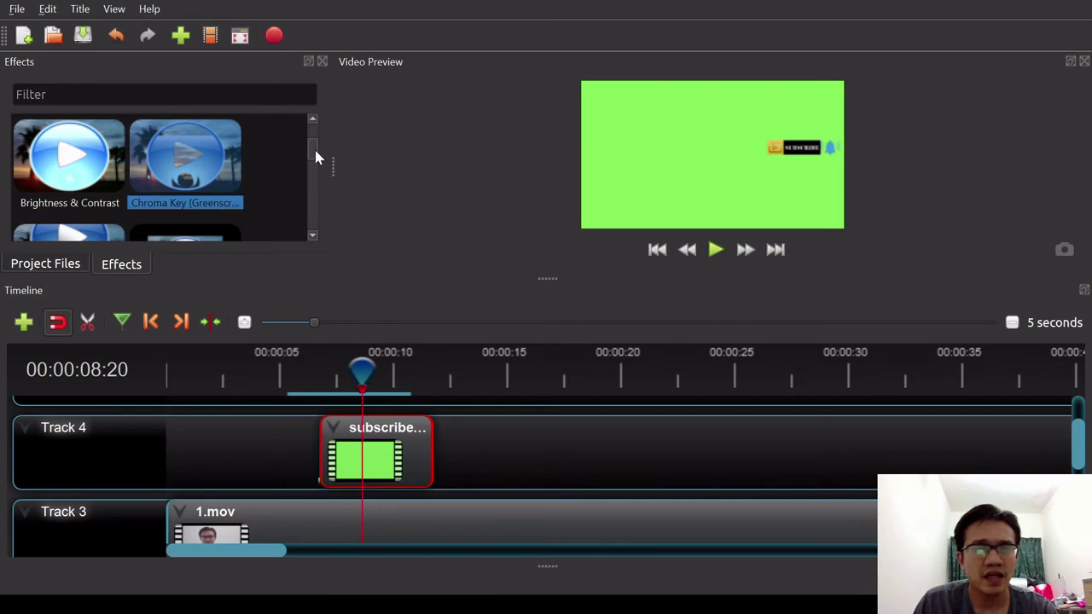
scroll(313, 147, up, 2)
drag(310, 152, 312, 156)
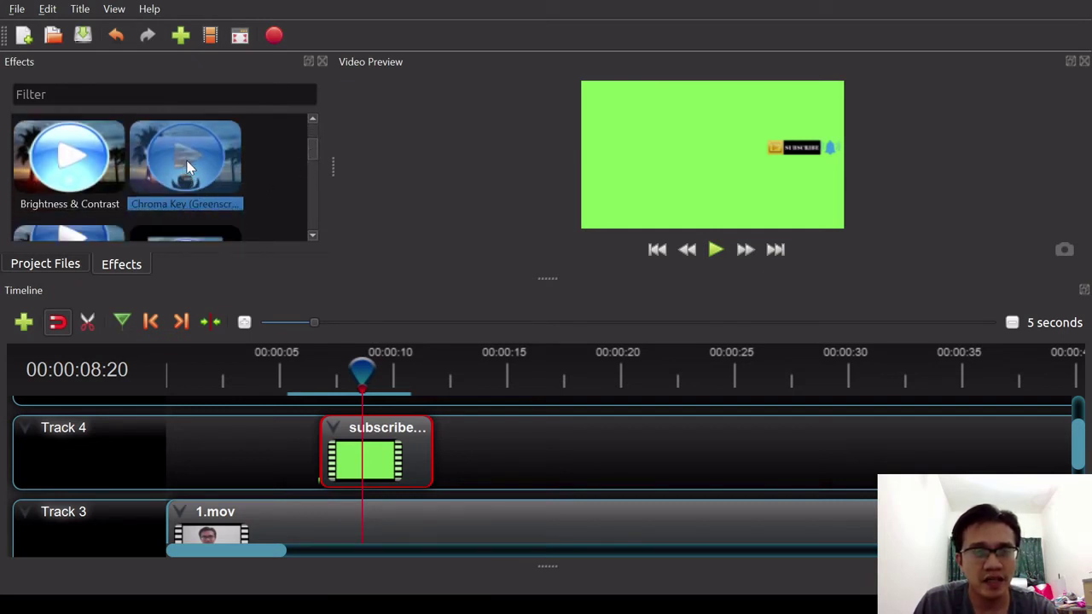
drag(188, 166, 395, 469)
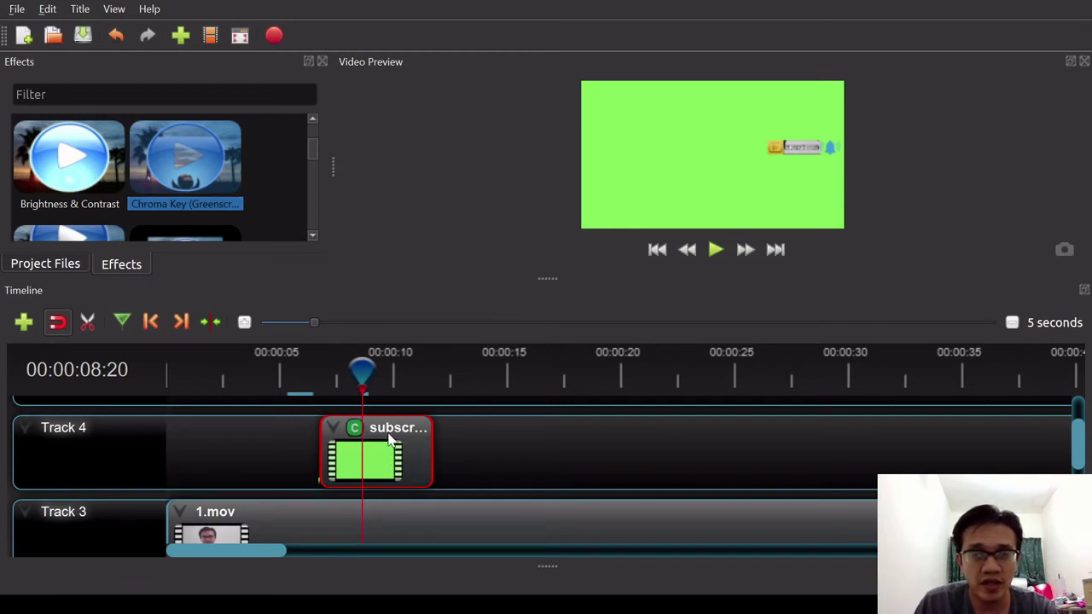
- Set the Chroma Key's key color to the clip's green background and its Fuzz to 20.26
double_click(390, 435)
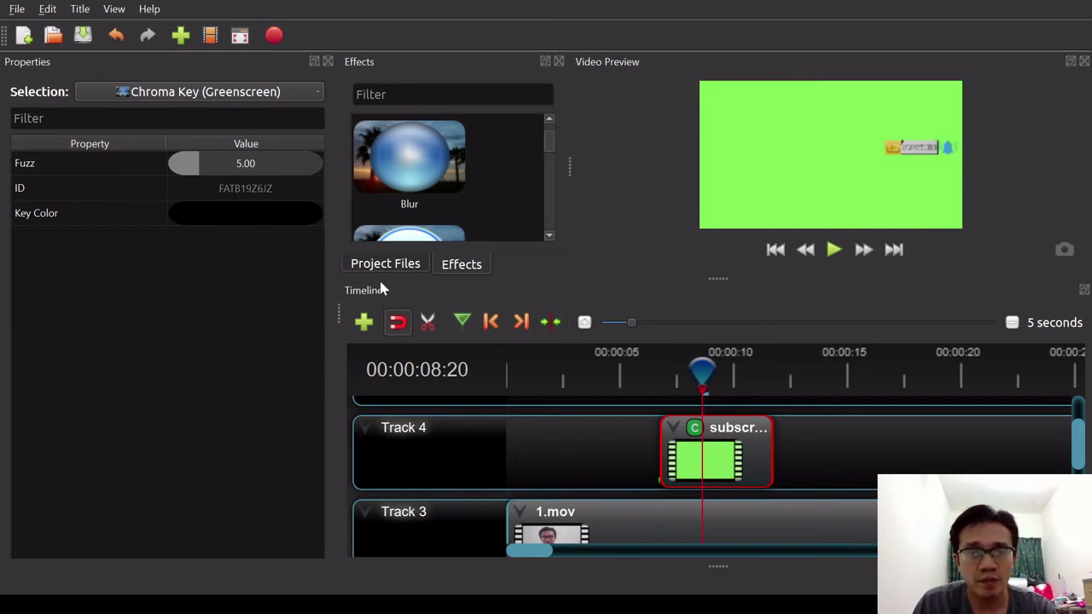
click(863, 185)
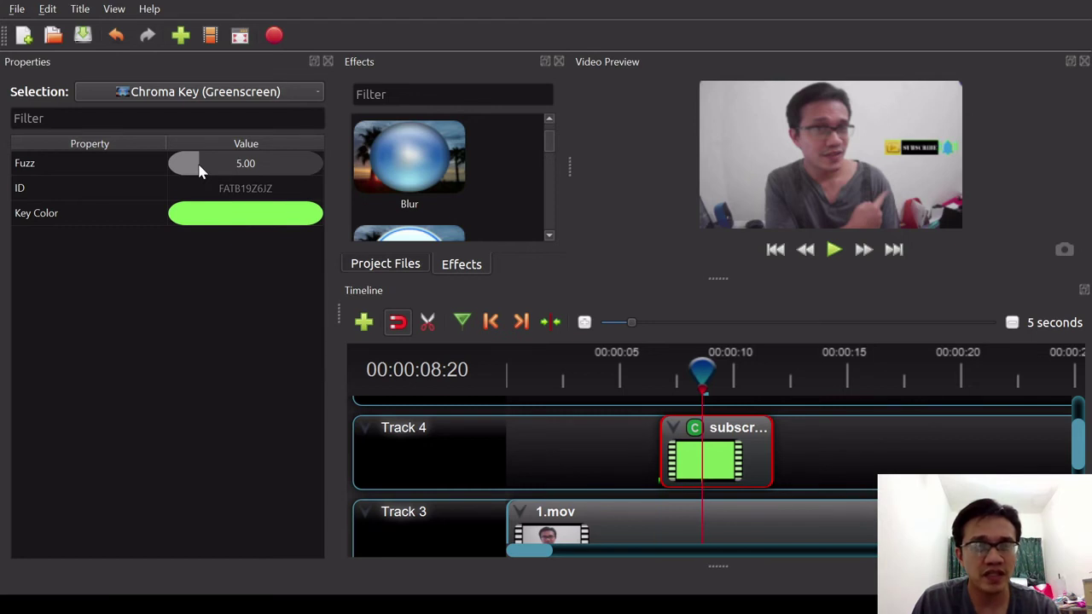
drag(199, 171, 299, 171)
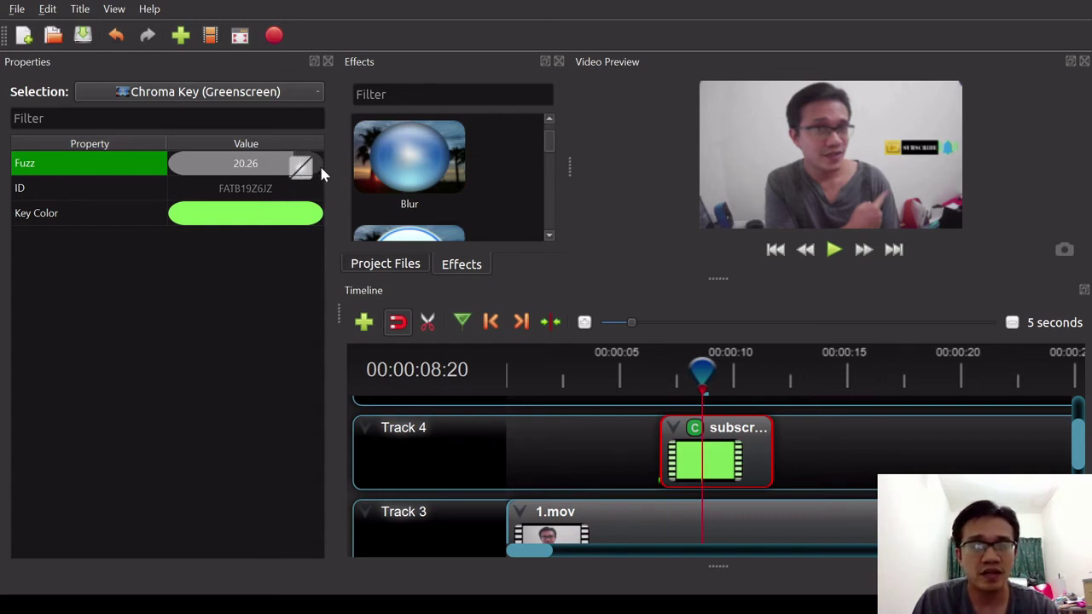
click(328, 62)
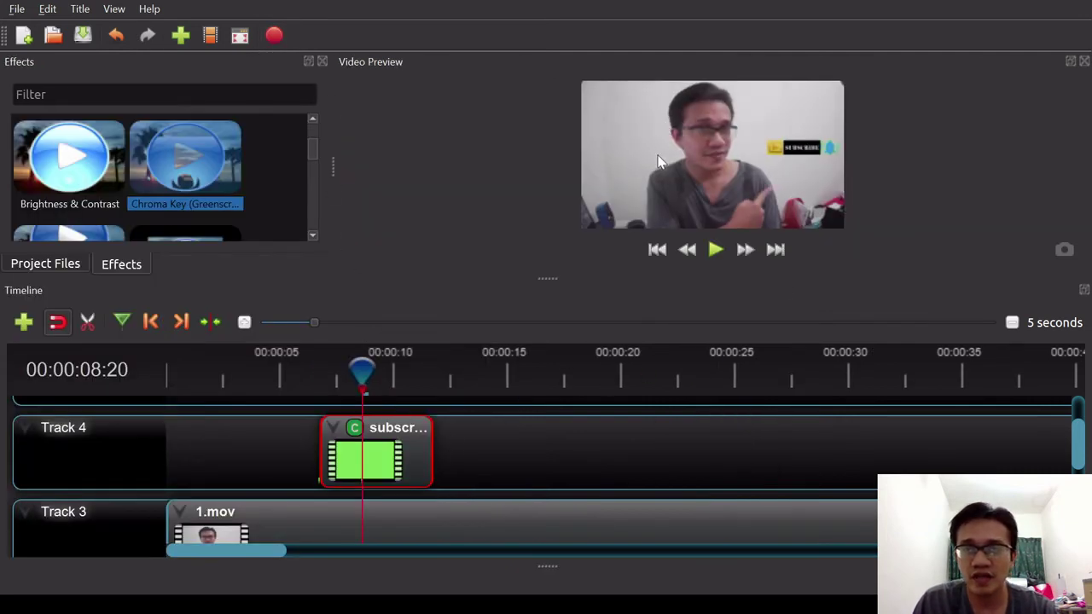
- Play the keyed subscribe2.mp4 clip from about 5 seconds and trim its end to 00:00:08:29
drag(363, 368, 276, 368)
click(715, 253)
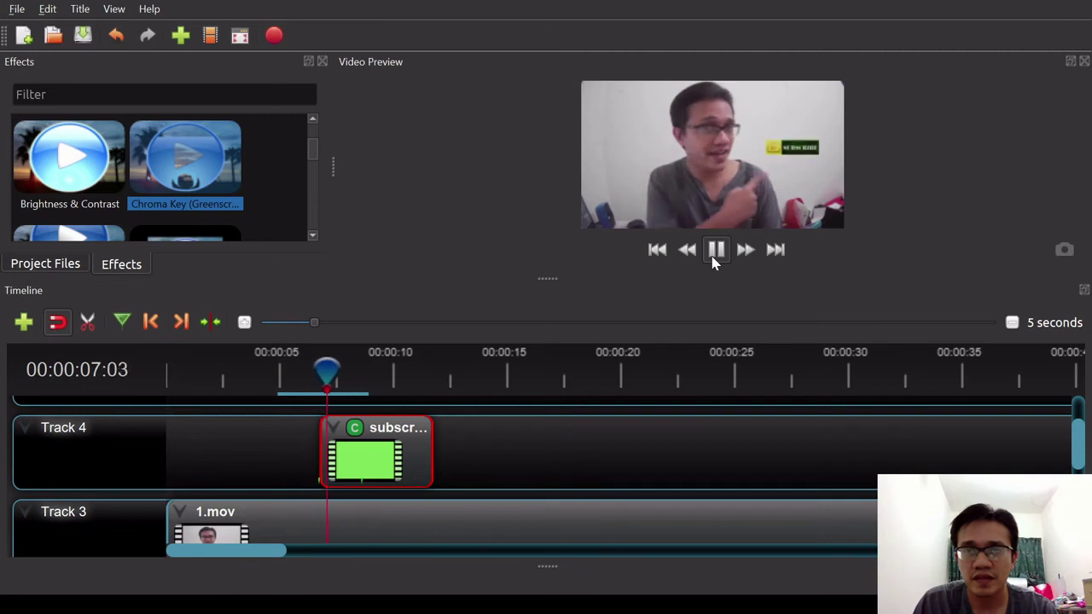
click(714, 254)
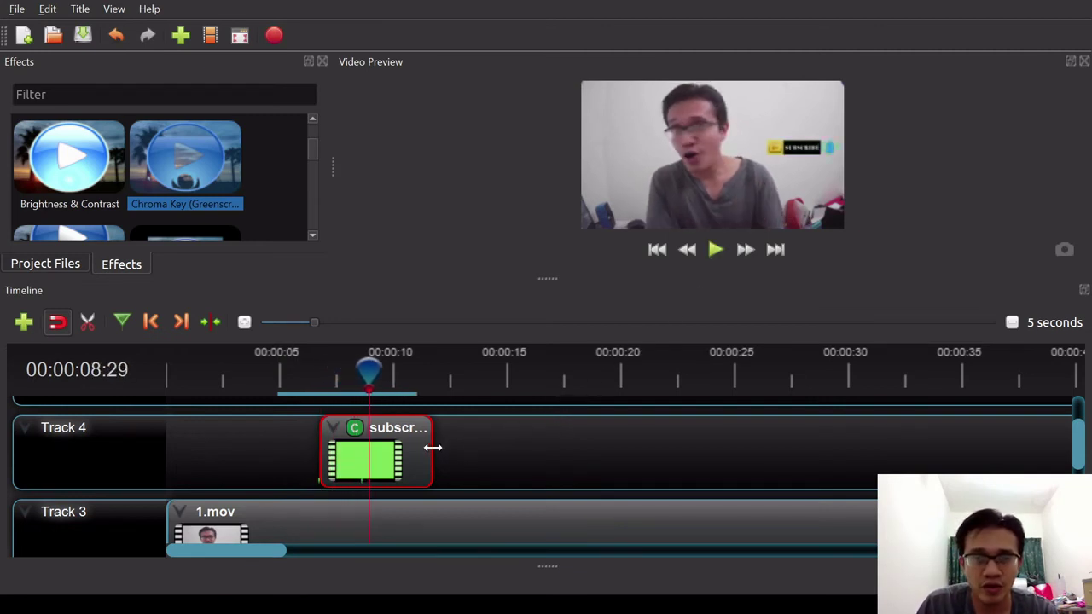
drag(431, 446, 373, 452)
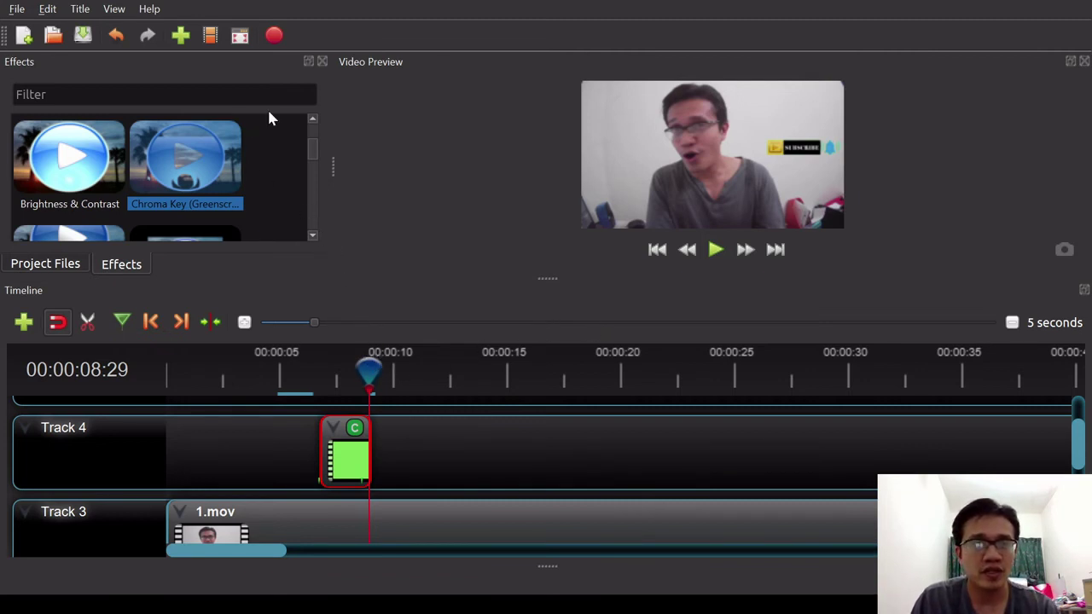
- Place subscribe1.mp4 on Track 4 behind the trimmed clip, starting at about 10 seconds
click(51, 265)
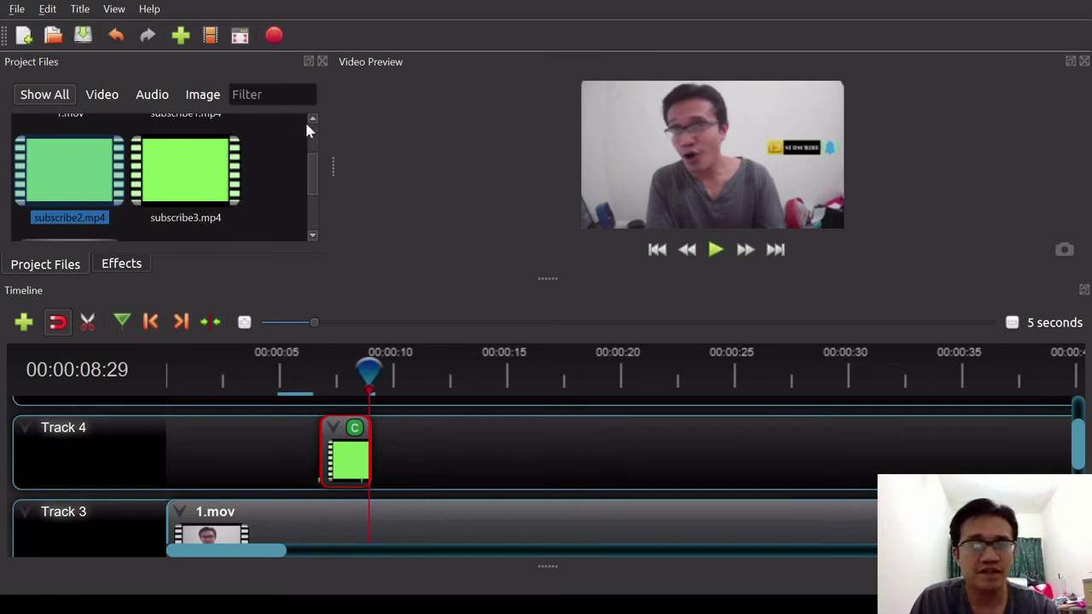
drag(312, 195, 312, 155)
drag(194, 144, 400, 456)
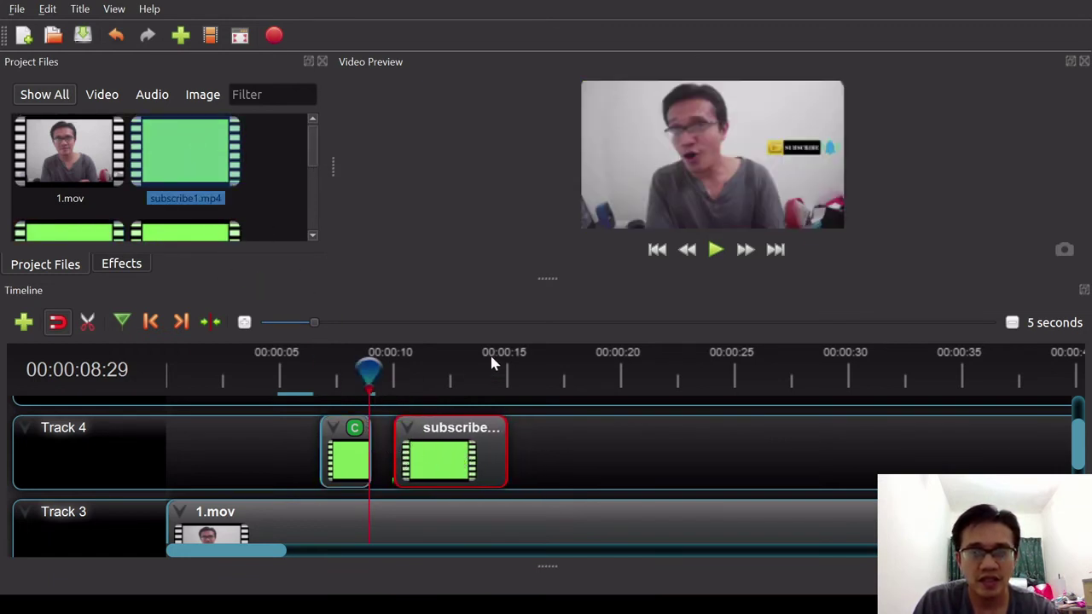
- Play on to the next pointing gesture and move the subscribe1.mp4 clip to start at 00:00:09:16
click(713, 250)
click(709, 252)
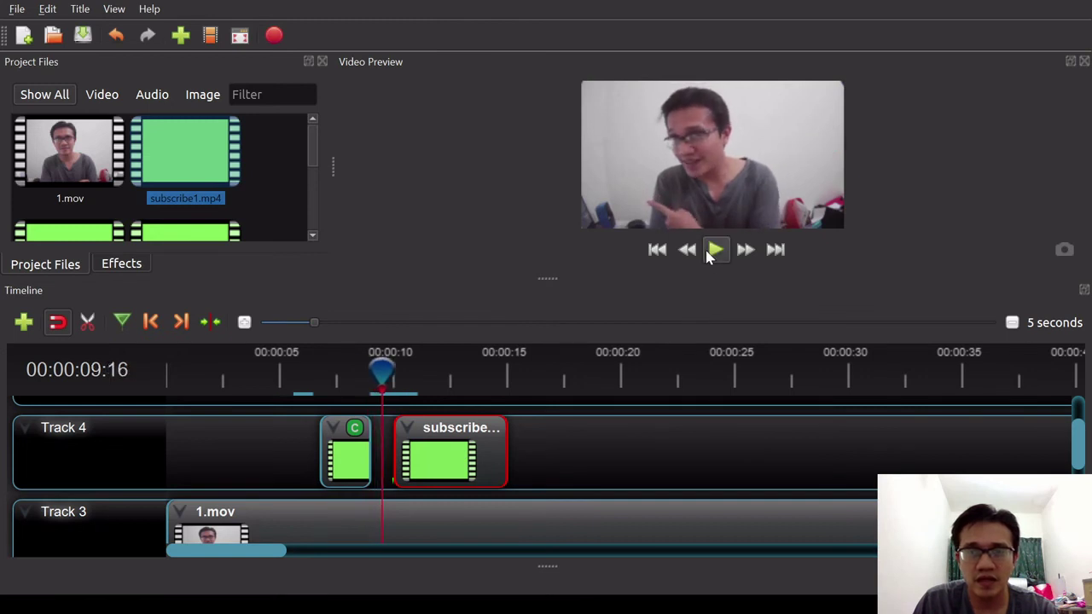
mouse_move(442, 453)
mouse_down()
mouse_move(421, 450)
mouse_move(432, 440)
mouse_up()
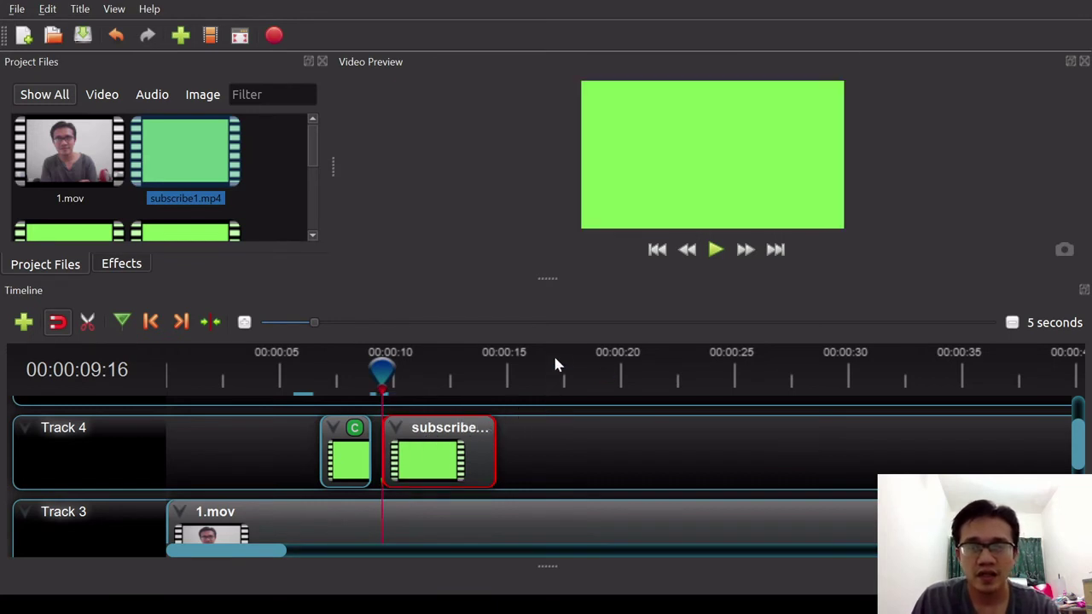
- Apply Chroma Key to the subscribe1.mp4 clip, with its green background as key color and a Fuzz of 20.07
click(135, 268)
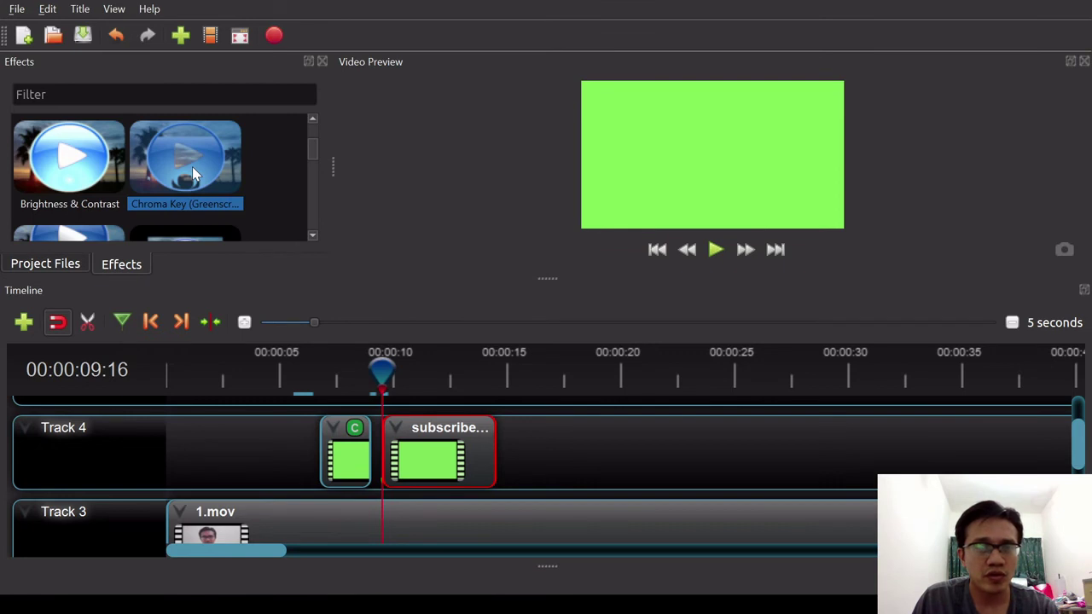
drag(192, 166, 435, 459)
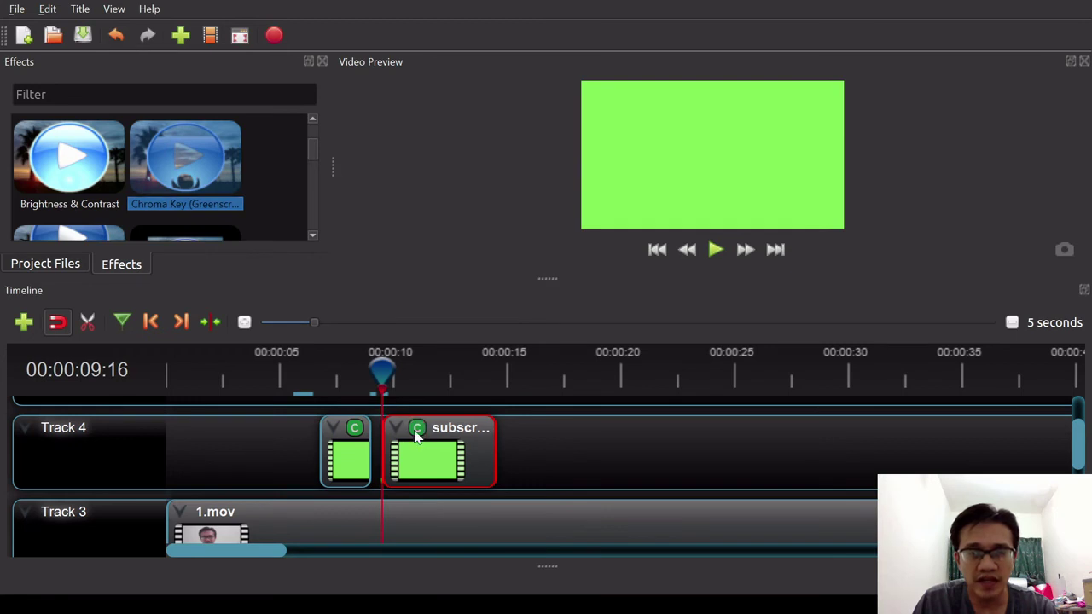
double_click(440, 445)
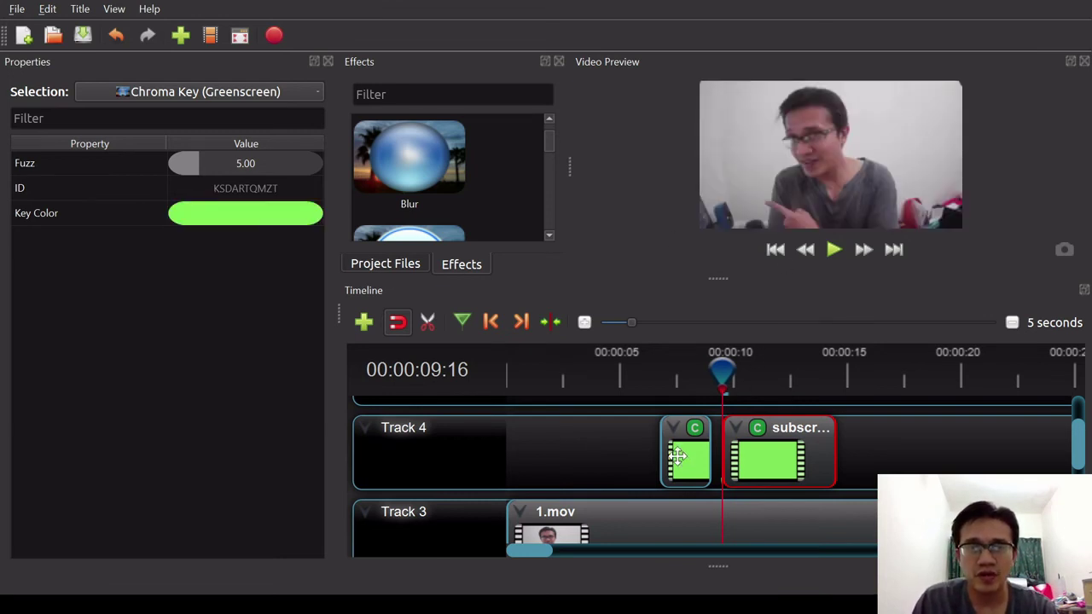
click(198, 165)
drag(198, 165, 295, 179)
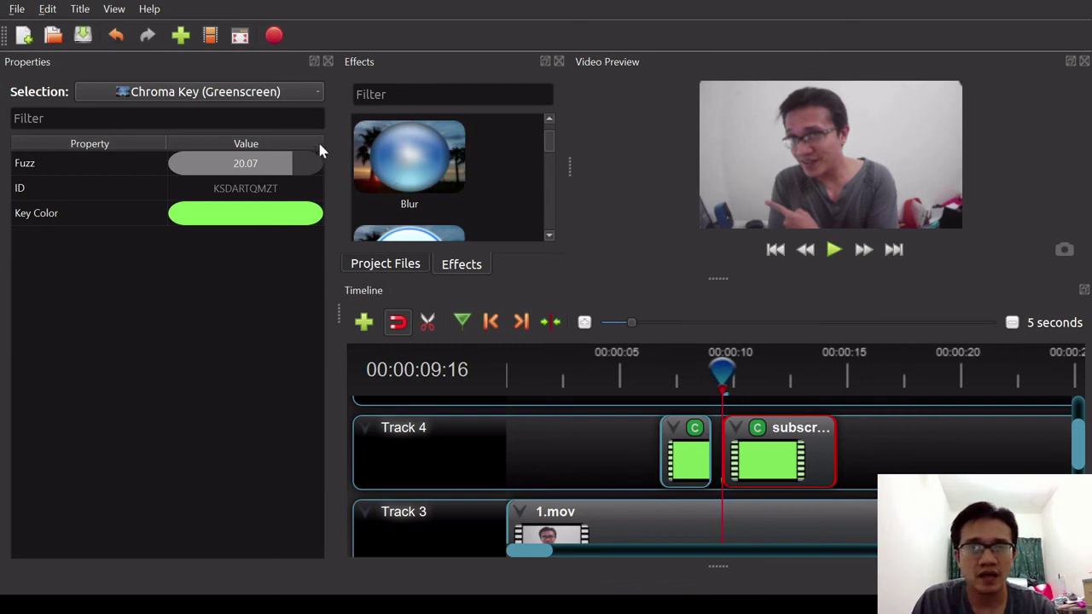
click(328, 63)
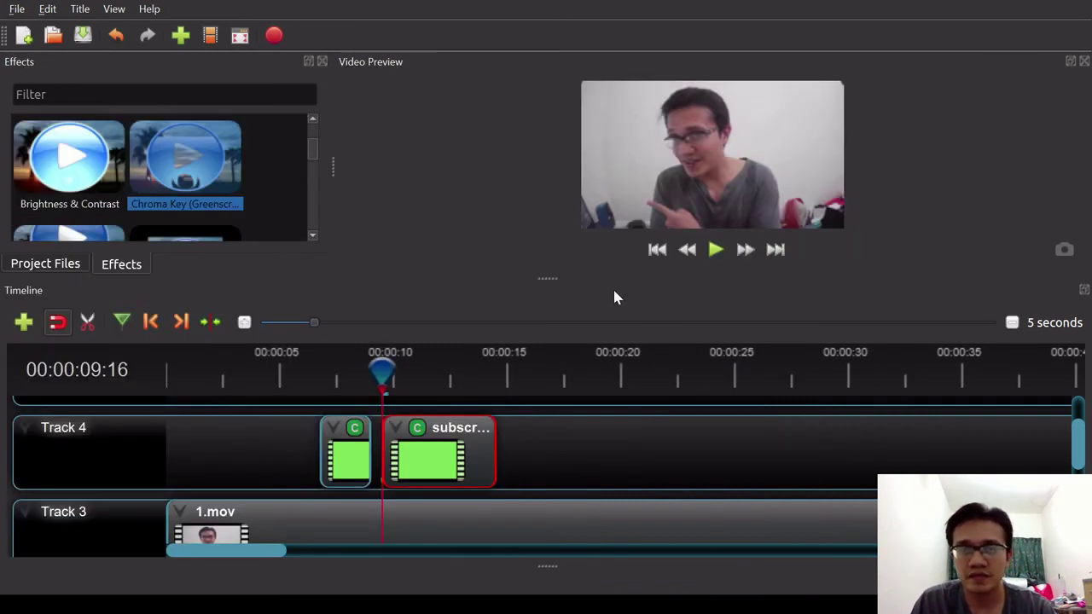
- Move the subscribe1.mp4 clip directly behind the first overlay clip at about 9 seconds and play the result from 00:00:04:21
drag(430, 462, 422, 458)
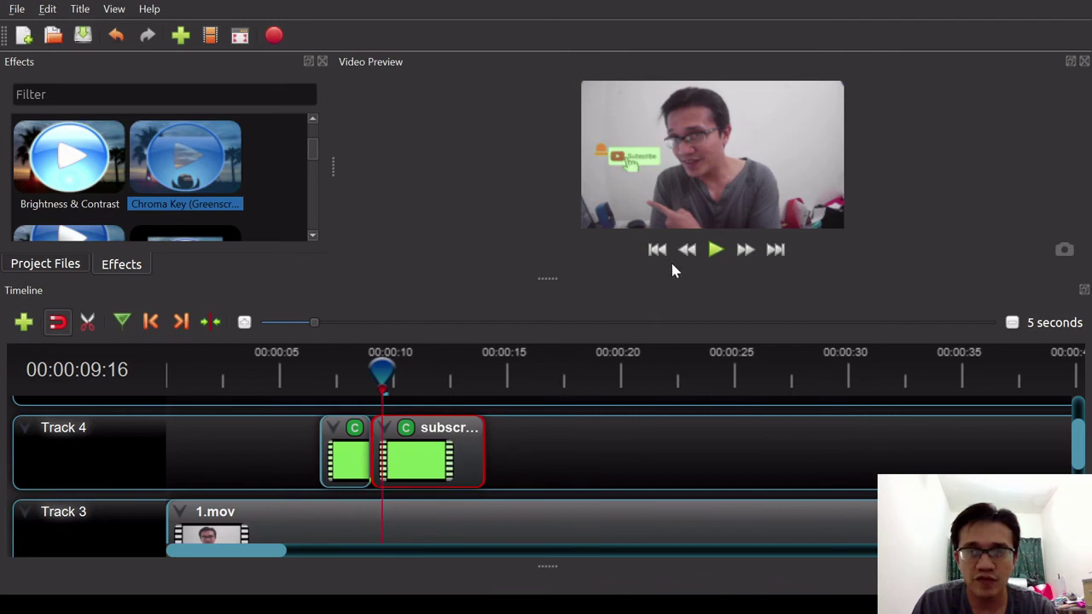
click(710, 251)
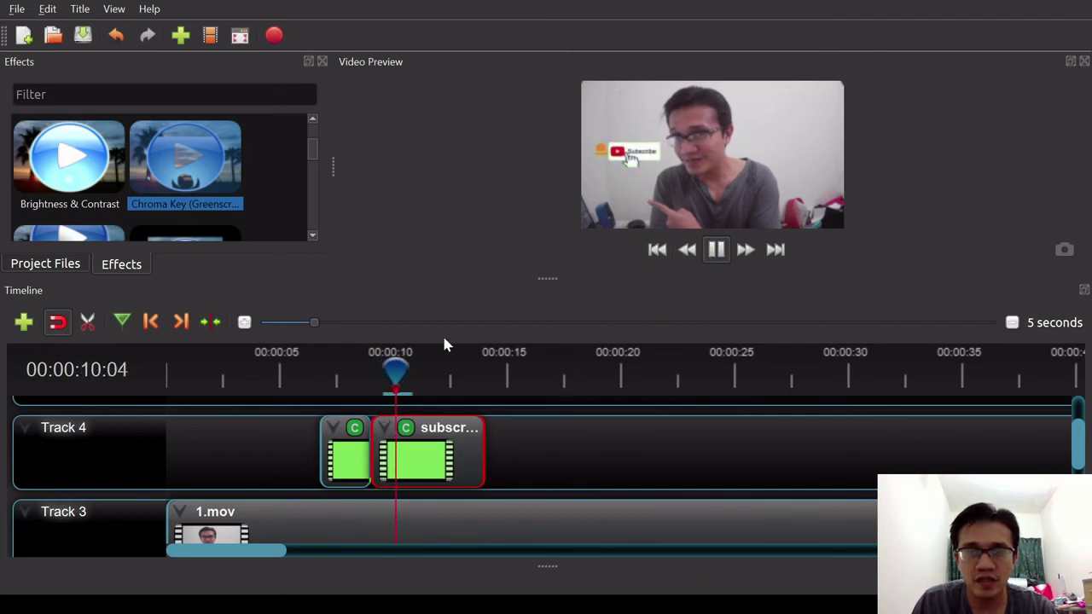
drag(409, 365, 270, 370)
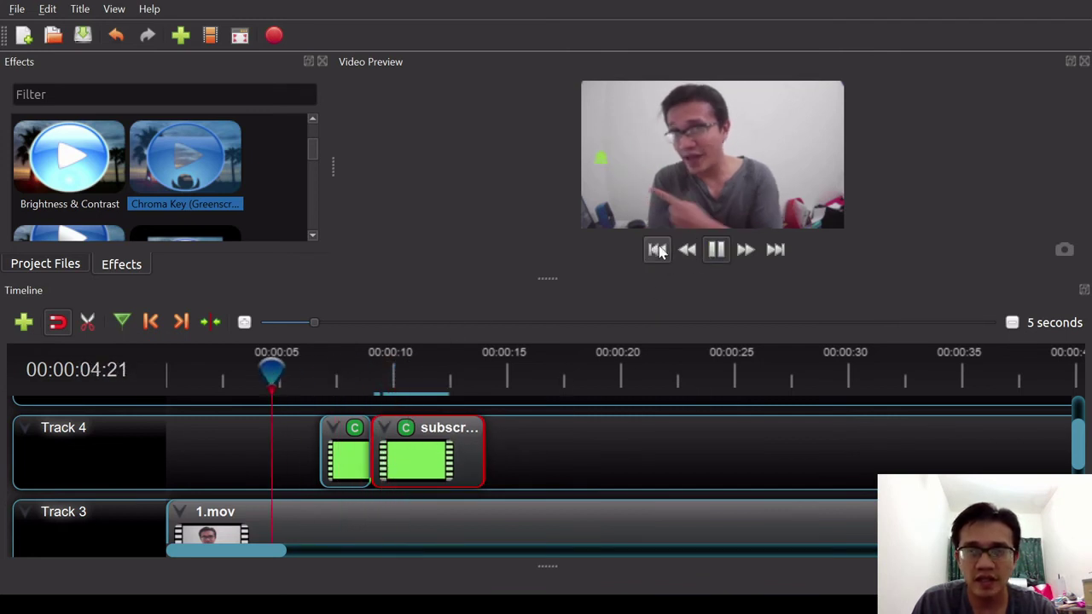
click(716, 250)
click(716, 250)
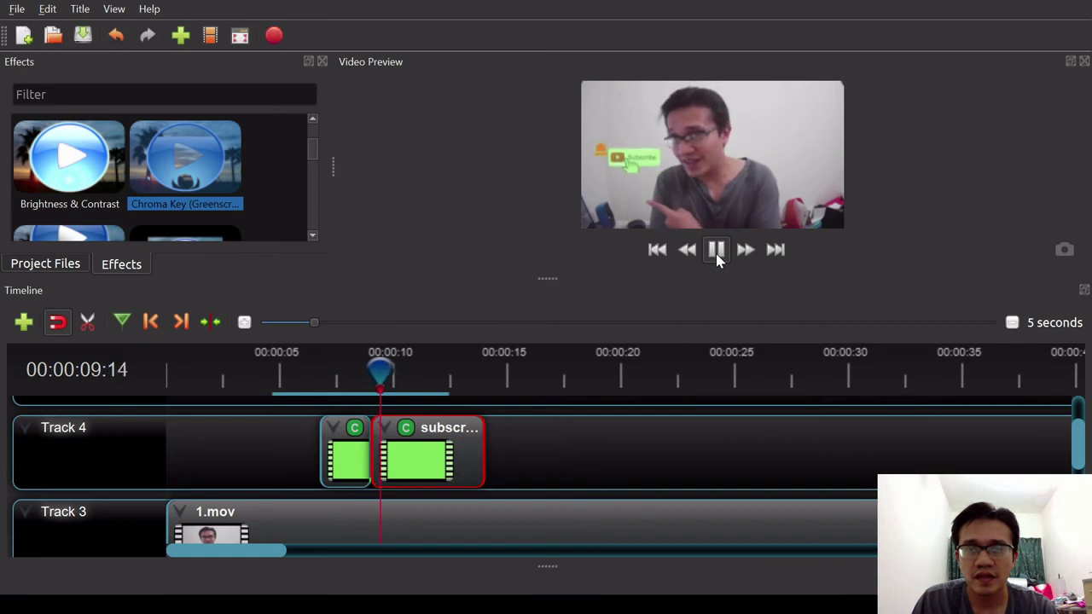
click(715, 250)
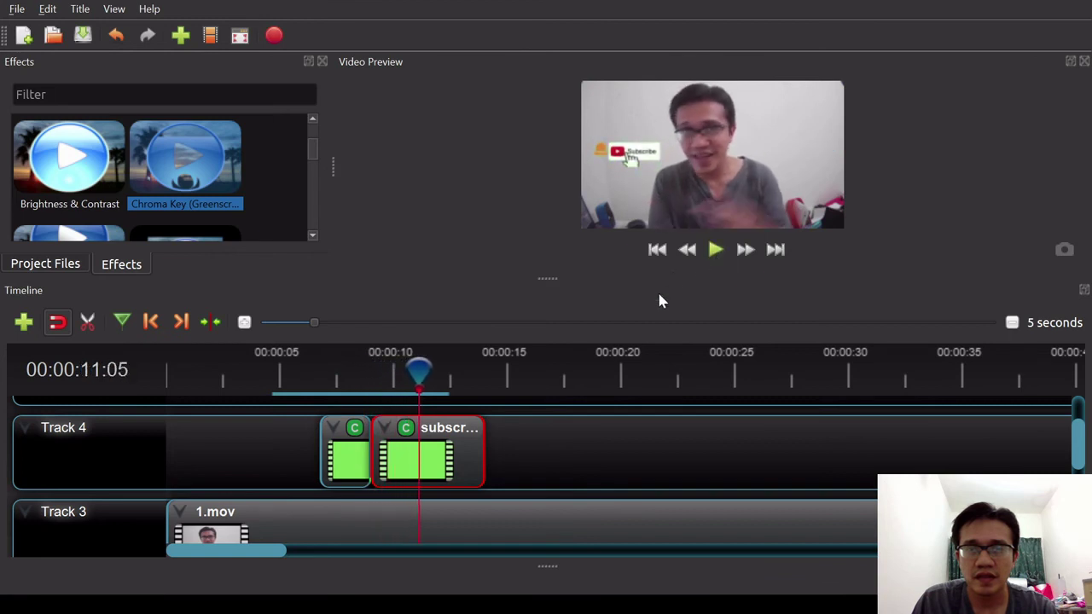
- Trim the end of the subscribe1.mp4 clip to about 11 seconds, and go to the two-handed pointing gesture at 00:00:12:09
drag(486, 450, 422, 448)
drag(421, 367, 445, 372)
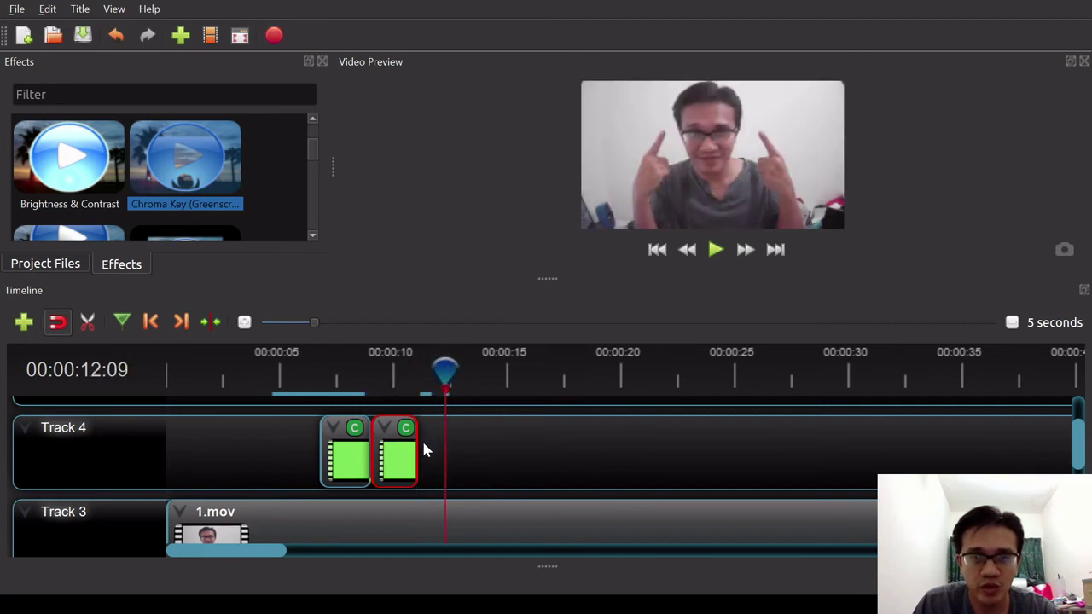
drag(419, 444, 410, 438)
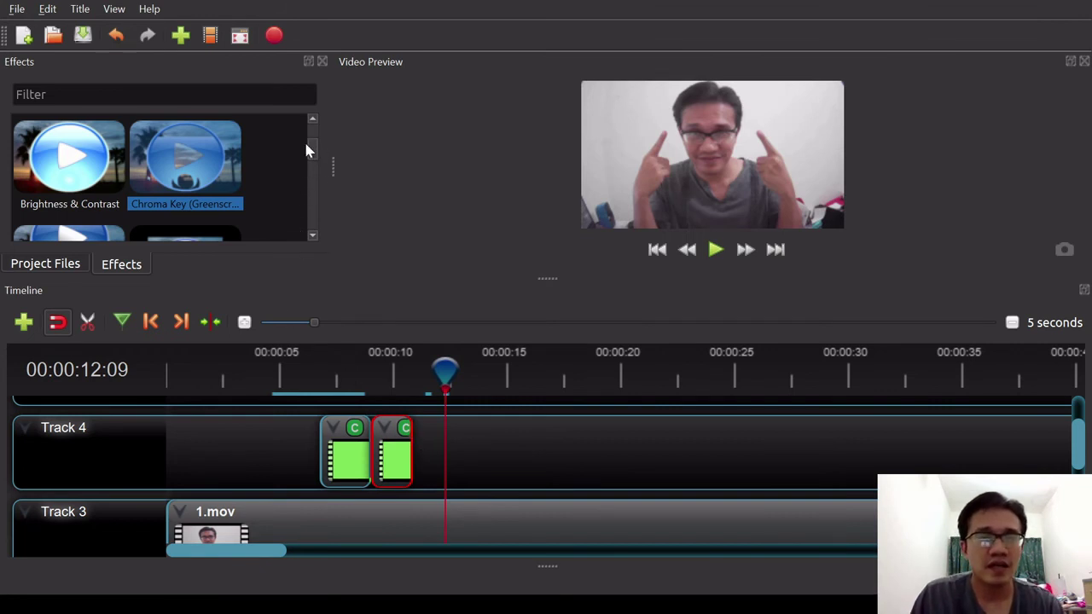
- Place subscribe3.mp4 on Track 4 directly behind the trimmed subscribe1.mp4 clip
click(45, 264)
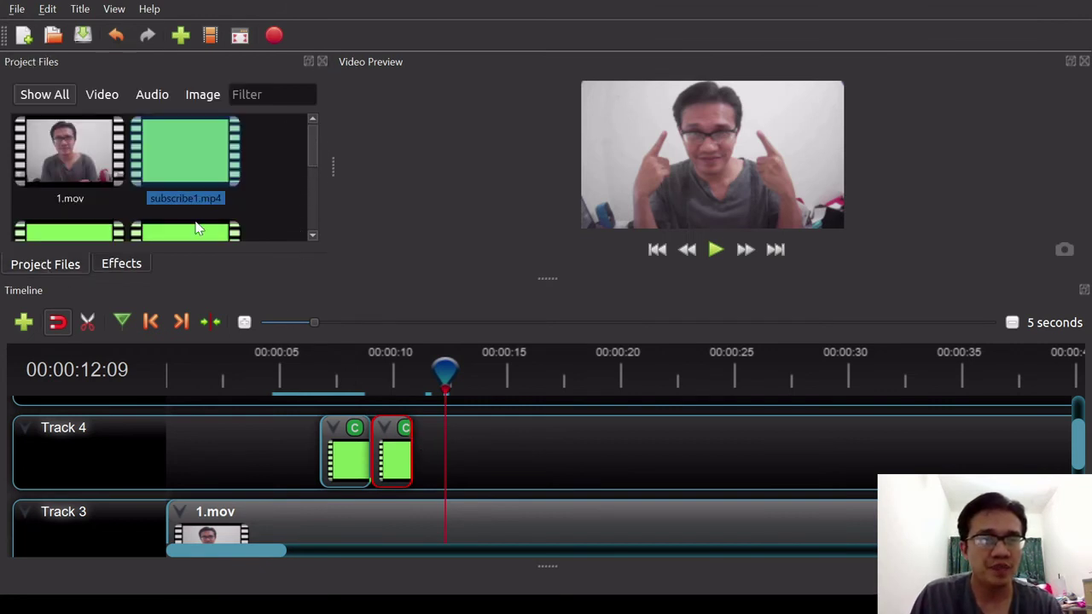
drag(308, 150, 314, 184)
click(197, 140)
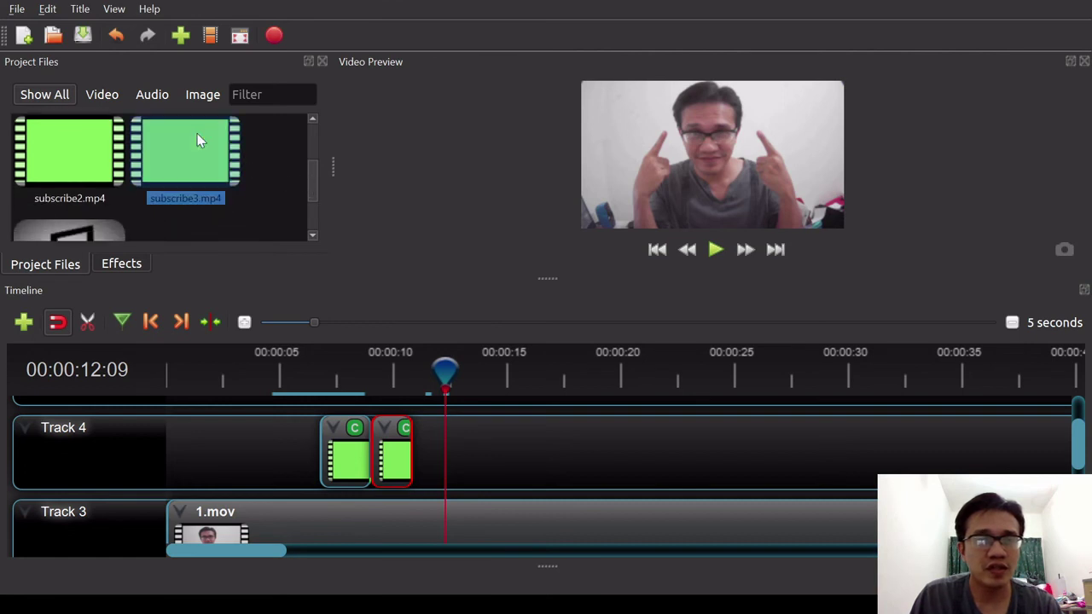
drag(193, 147, 430, 437)
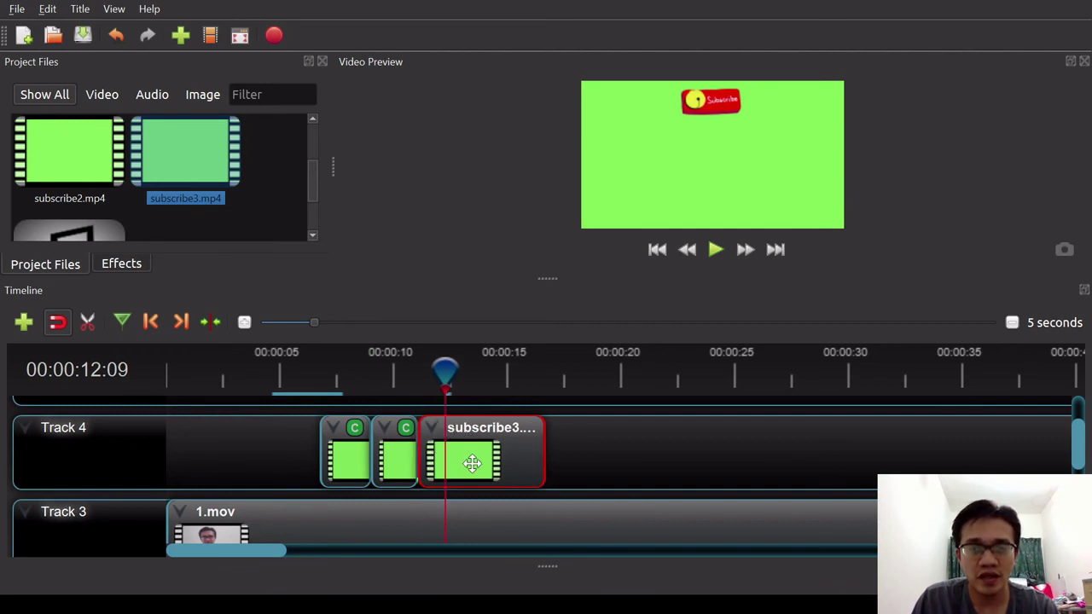
- Apply Chroma Key to the subscribe3.mp4 clip, with its green background as key color and a Fuzz of 20.62
click(128, 266)
drag(200, 164, 479, 458)
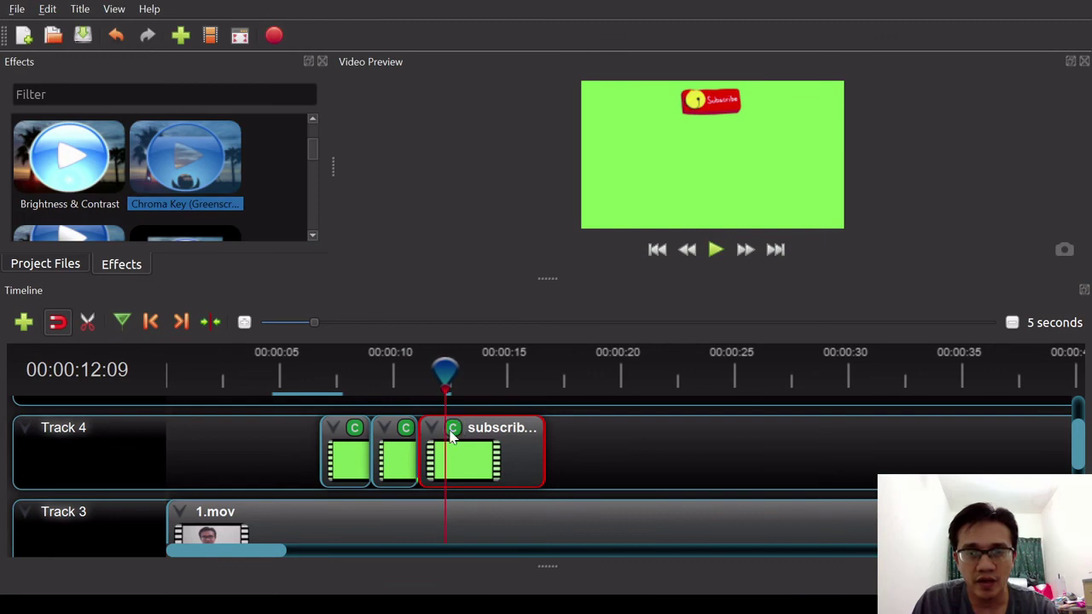
double_click(478, 450)
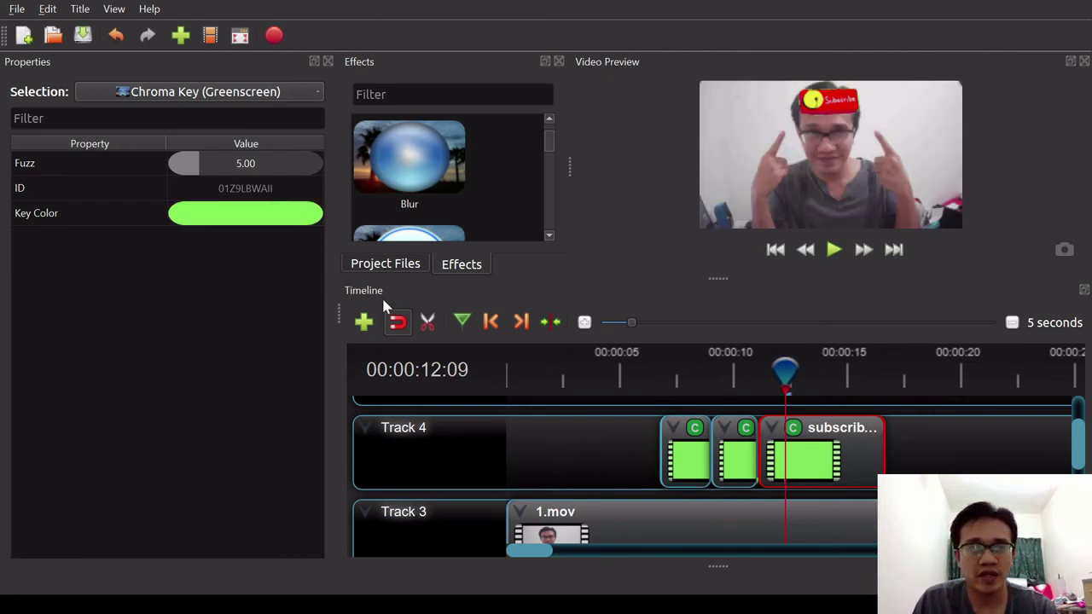
drag(199, 171, 259, 174)
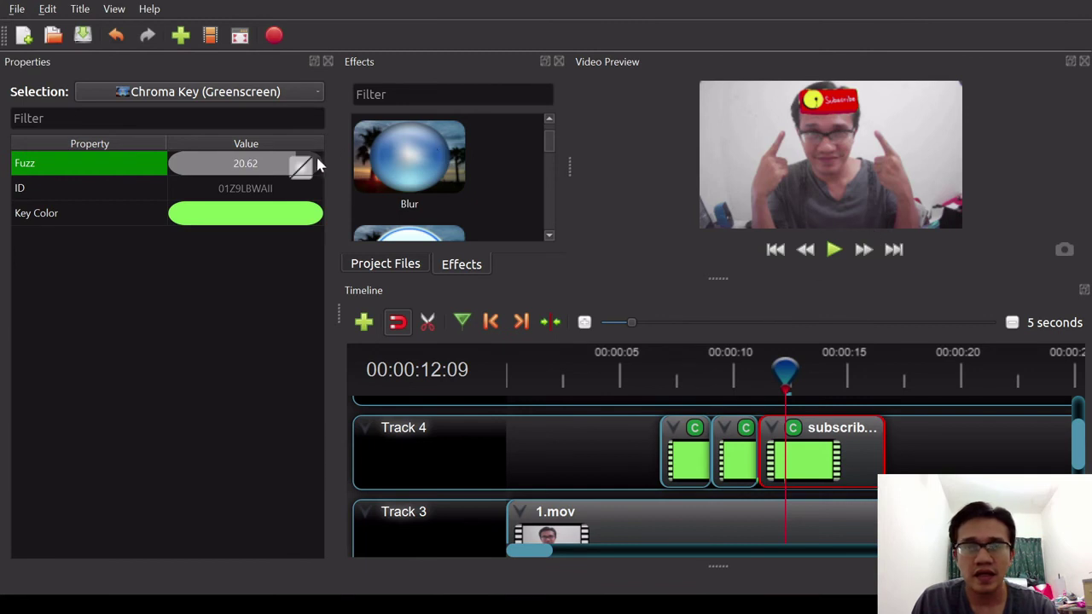
click(328, 61)
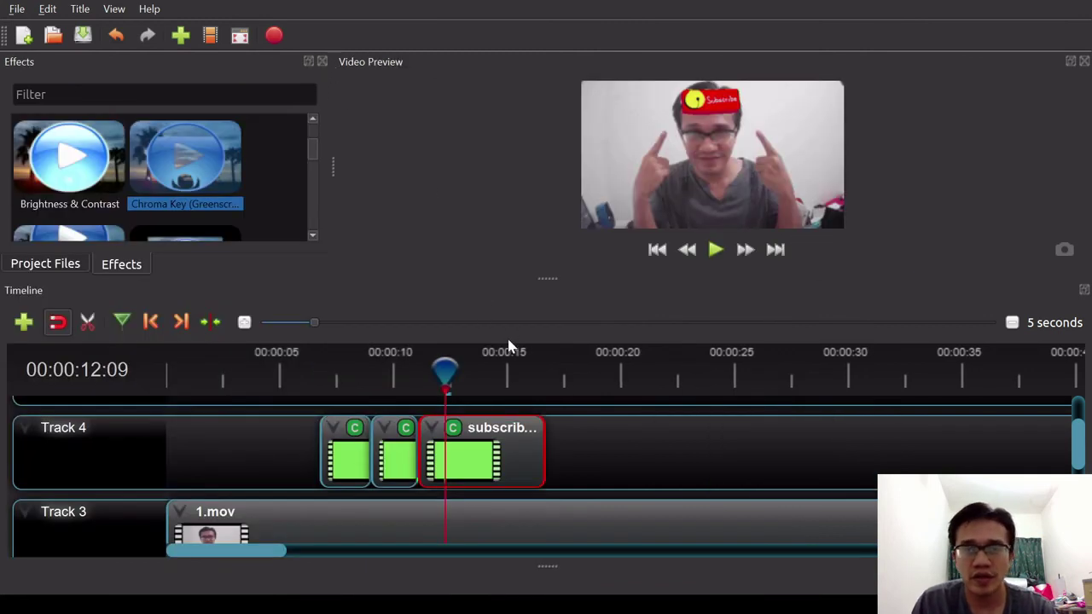
- Trim the end of the subscribe3.mp4 clip to about 13.5 seconds and play the three overlays from 00:00:04:21
drag(539, 444, 467, 439)
drag(448, 371, 271, 380)
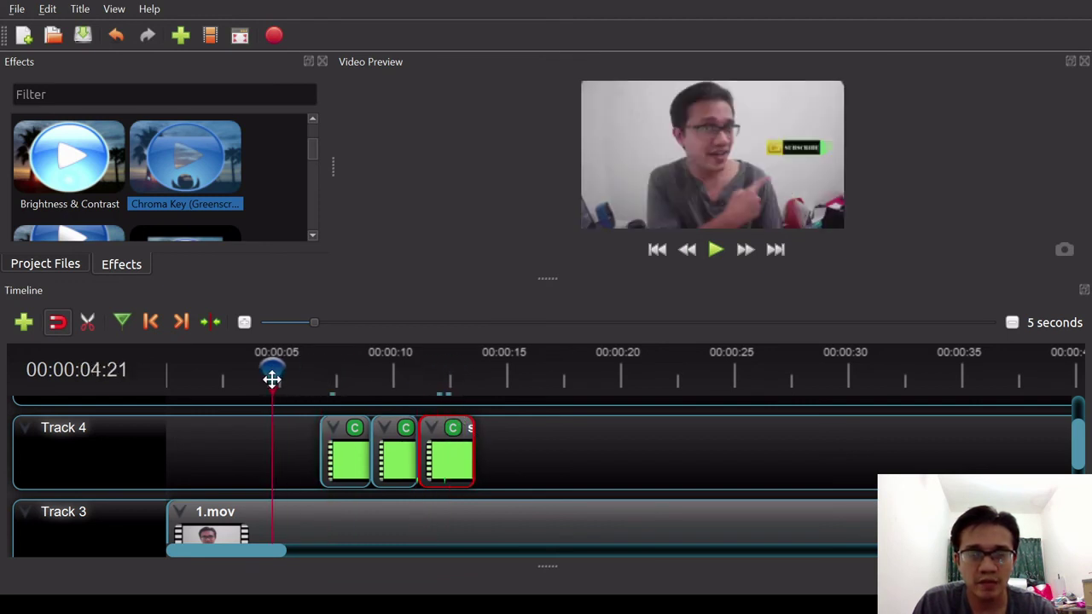
click(715, 252)
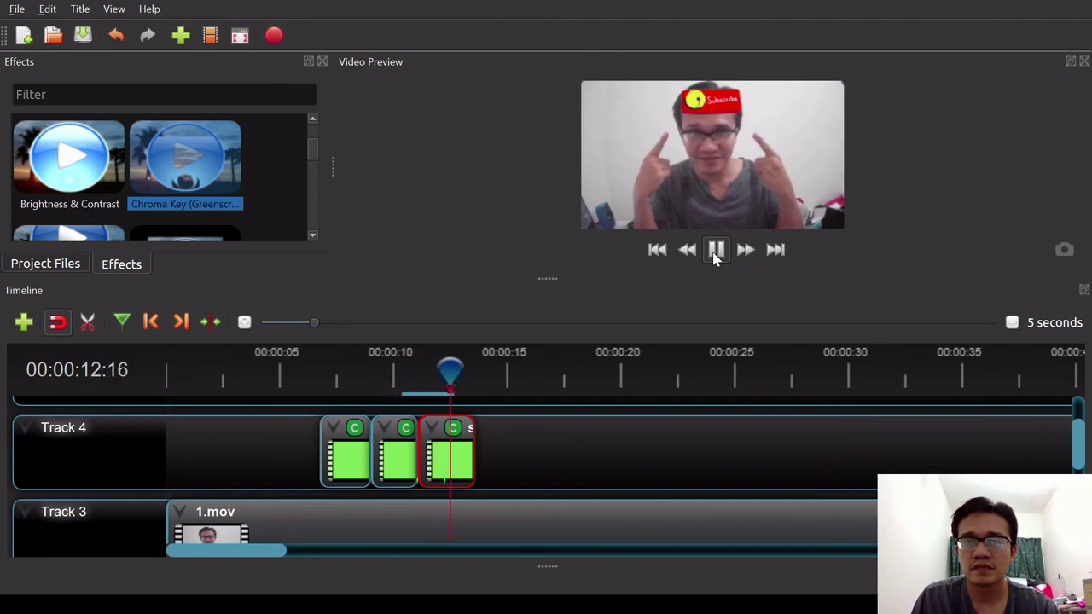
click(715, 252)
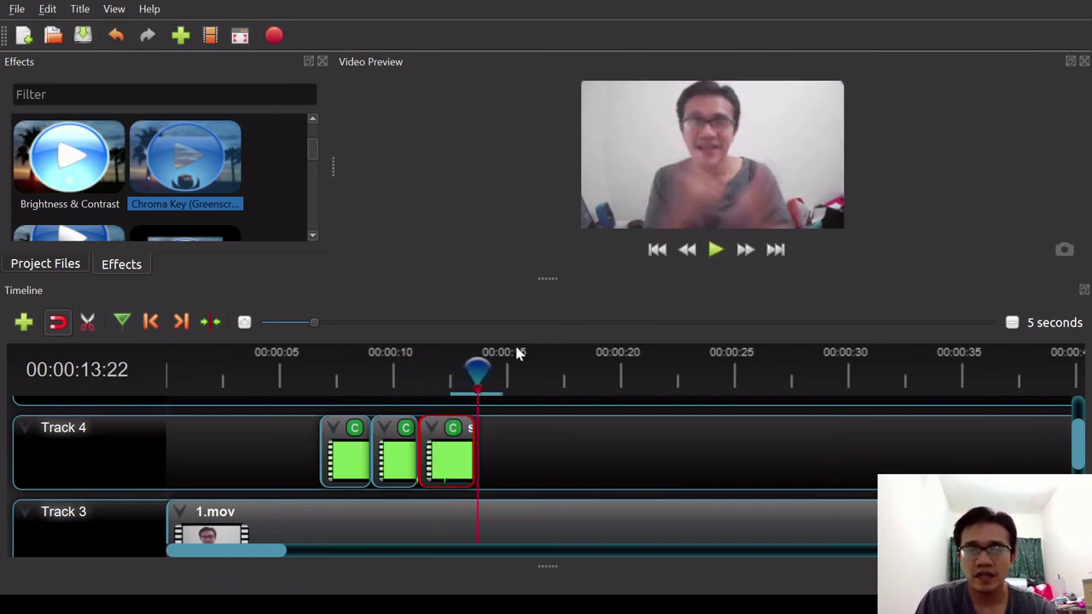
drag(482, 367, 498, 368)
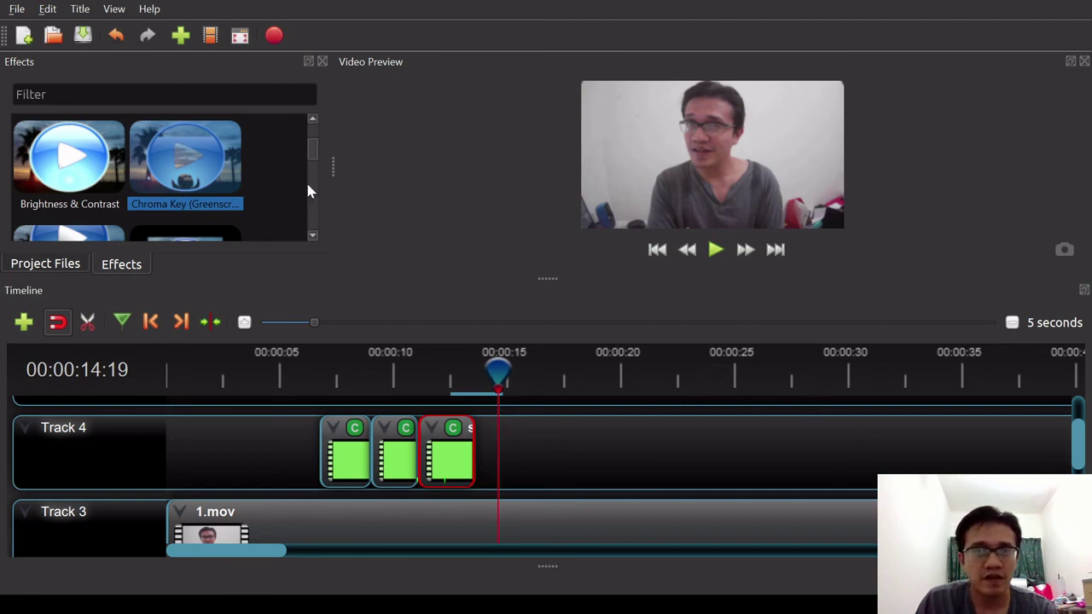
- Place the zapsplat bell sound on Track 5 above the first overlay clip and trim its start to about 7 seconds
click(53, 267)
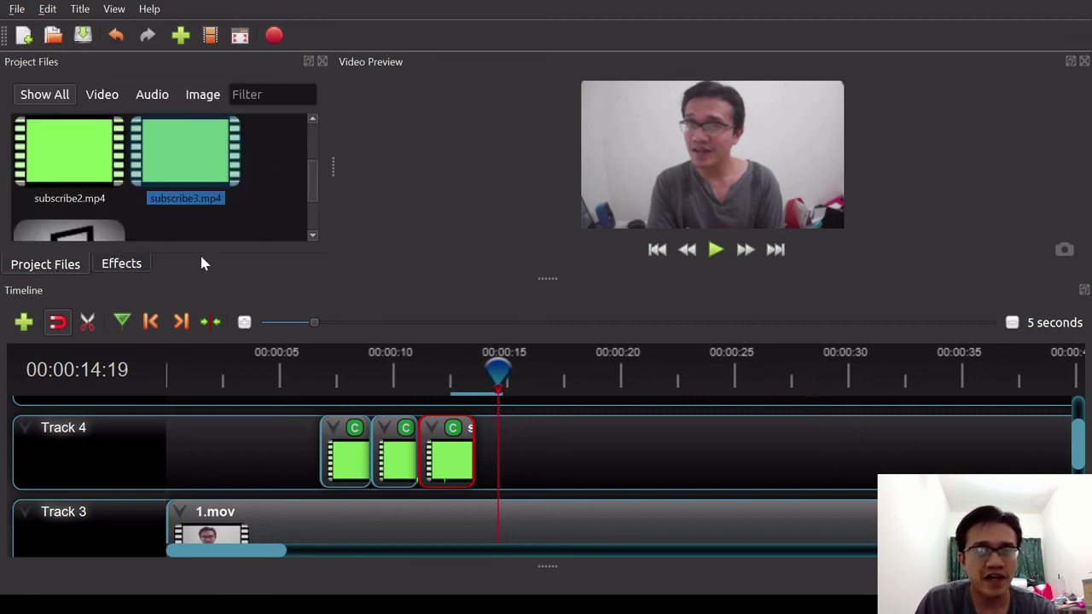
drag(308, 183, 316, 216)
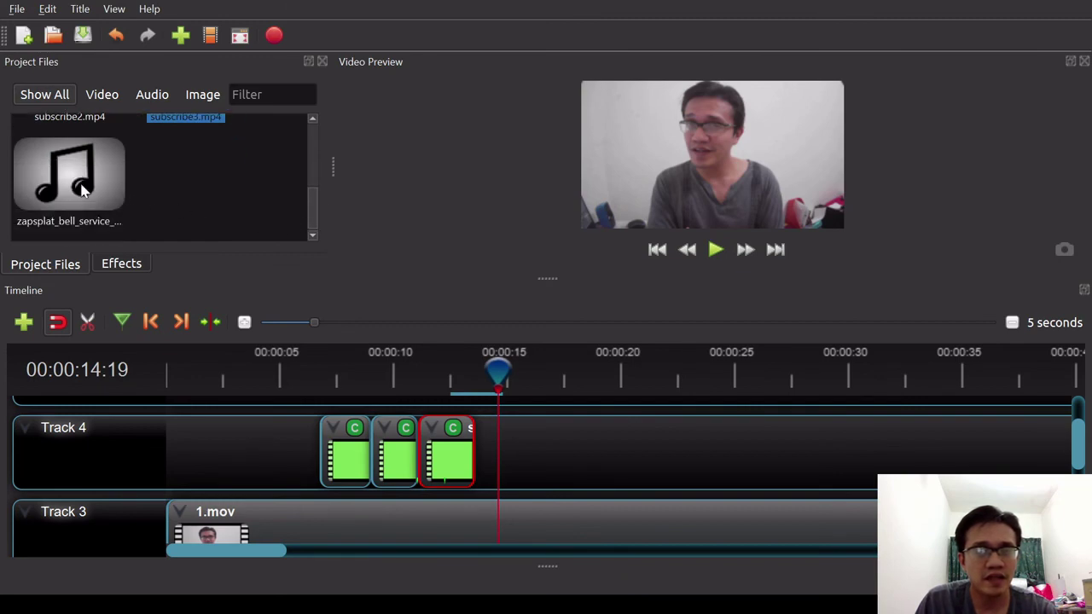
drag(1077, 461, 1085, 433)
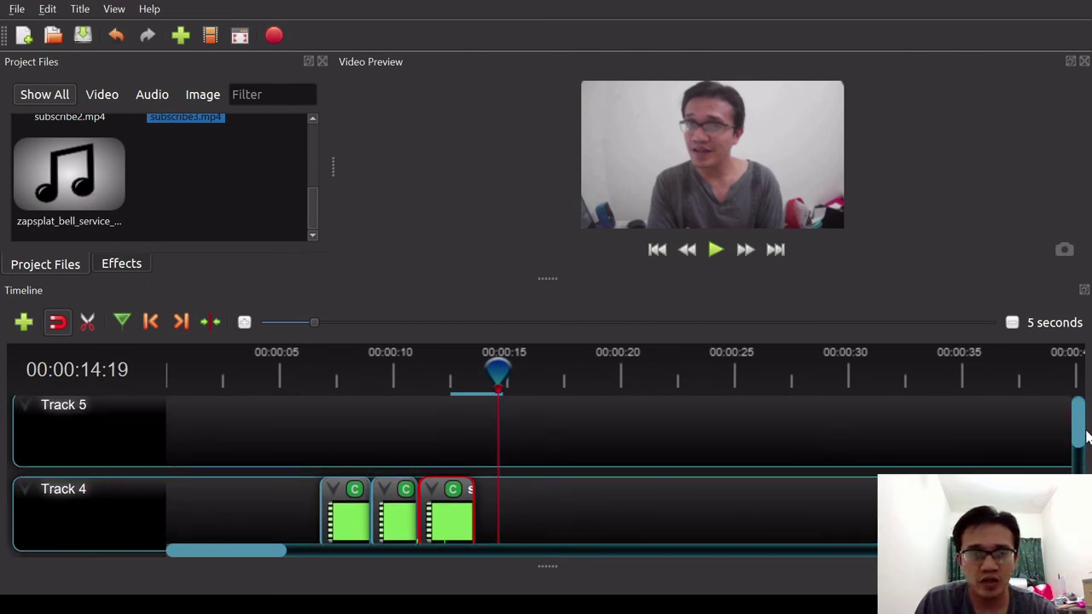
drag(92, 188, 318, 417)
drag(502, 369, 254, 375)
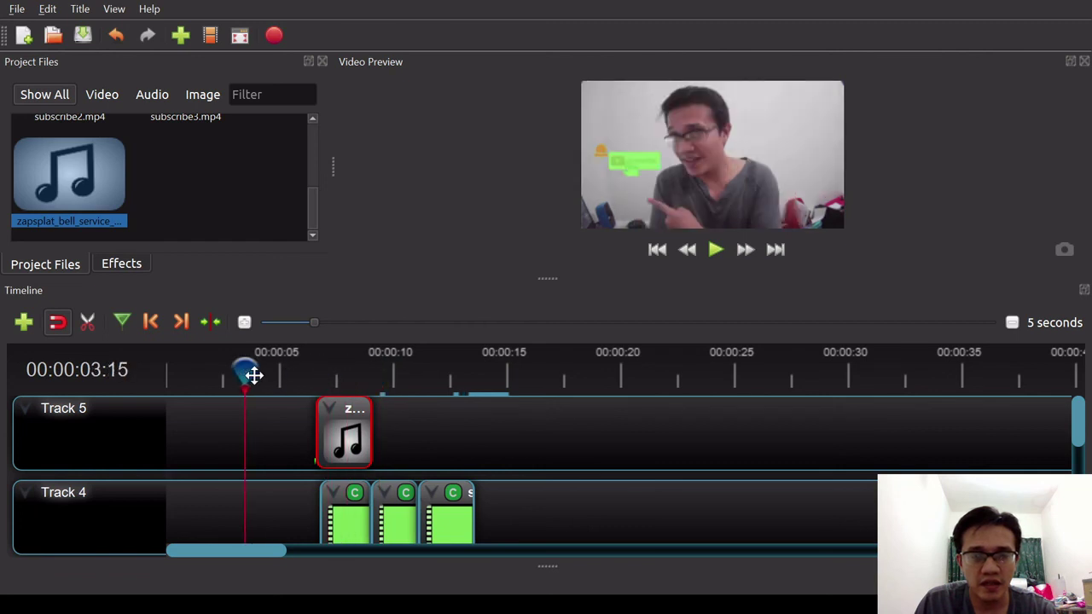
drag(315, 417, 321, 418)
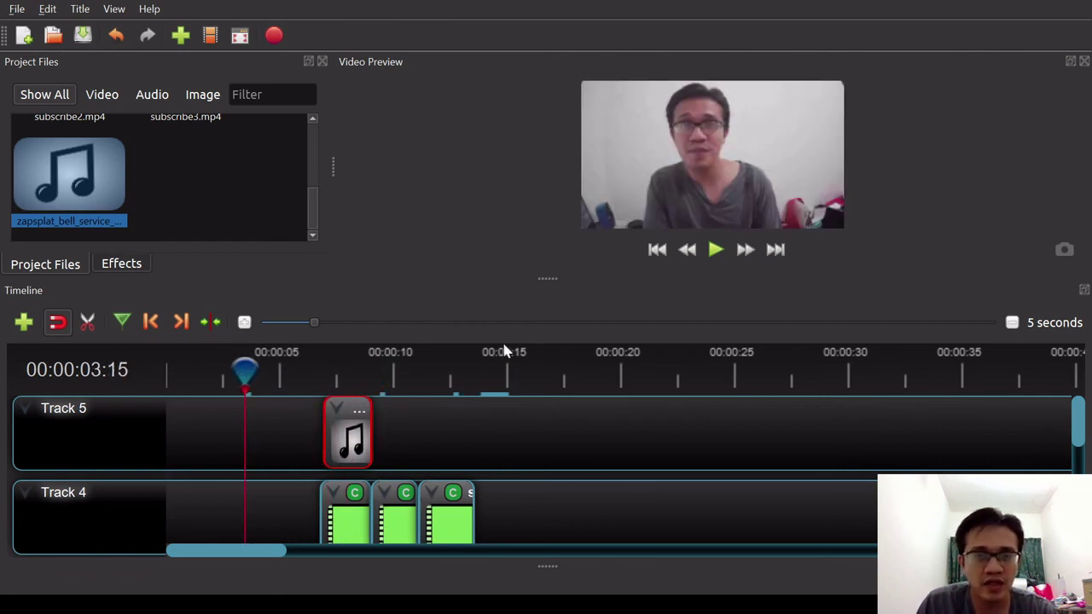
- Play the first bell sound from 00:00:03:15, and place two more copies on Track 5 above the second and third overlays
click(714, 256)
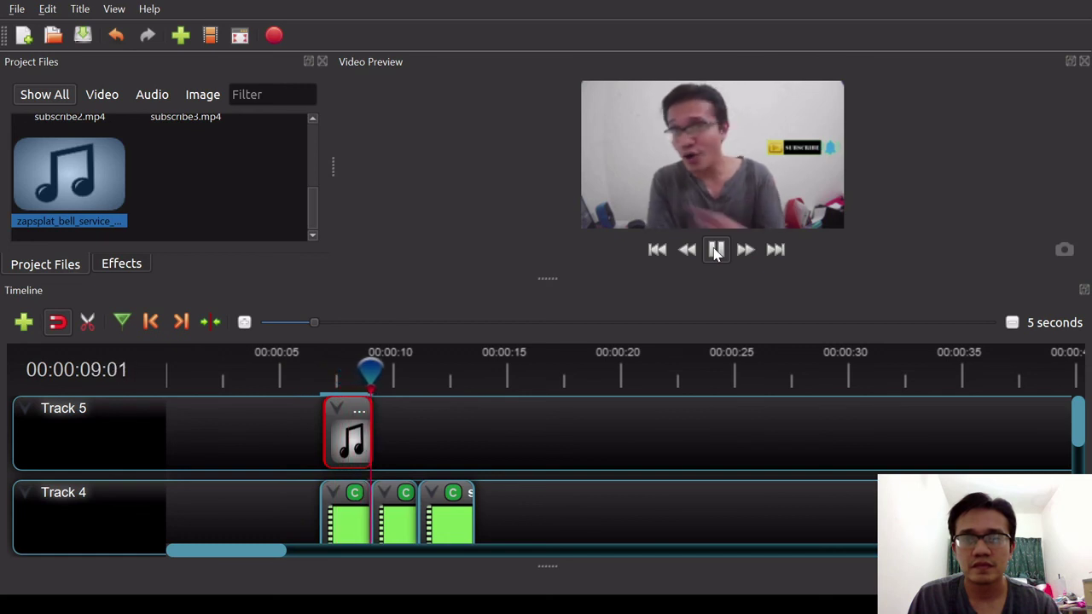
click(716, 250)
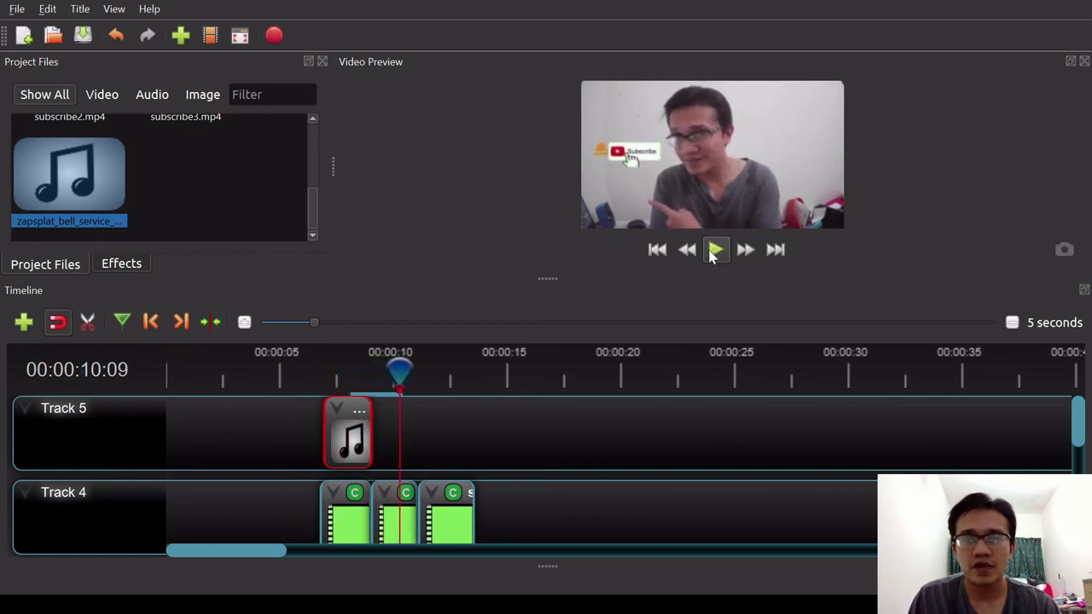
drag(405, 366, 276, 368)
drag(99, 175, 423, 425)
drag(99, 167, 474, 431)
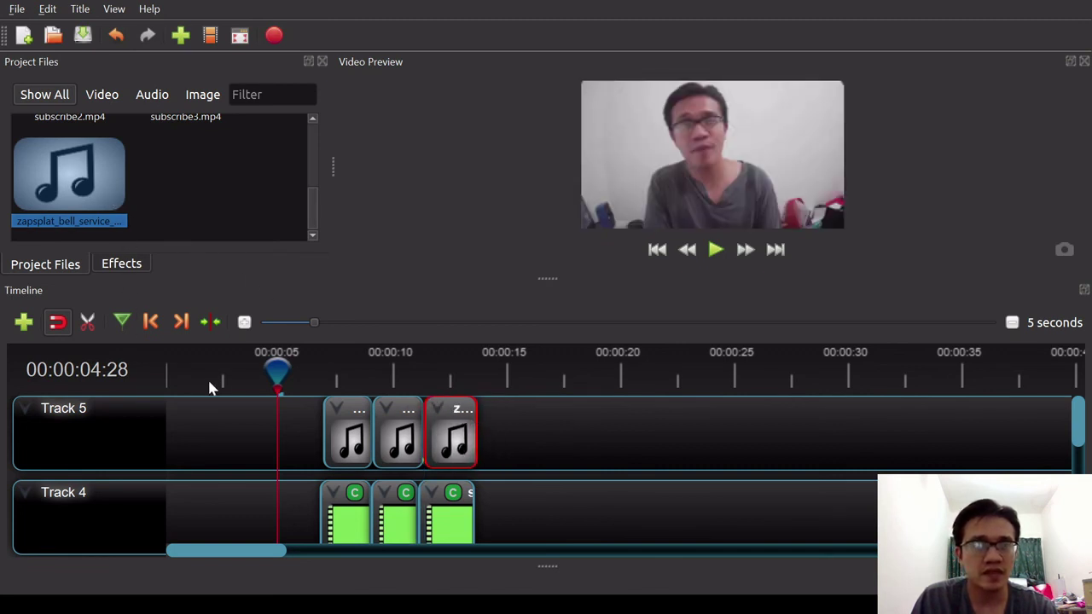
- Play the overlays with their bell sounds from 00:00:03:24 in an enlarged preview, and reduce the preview size again
drag(279, 370, 251, 369)
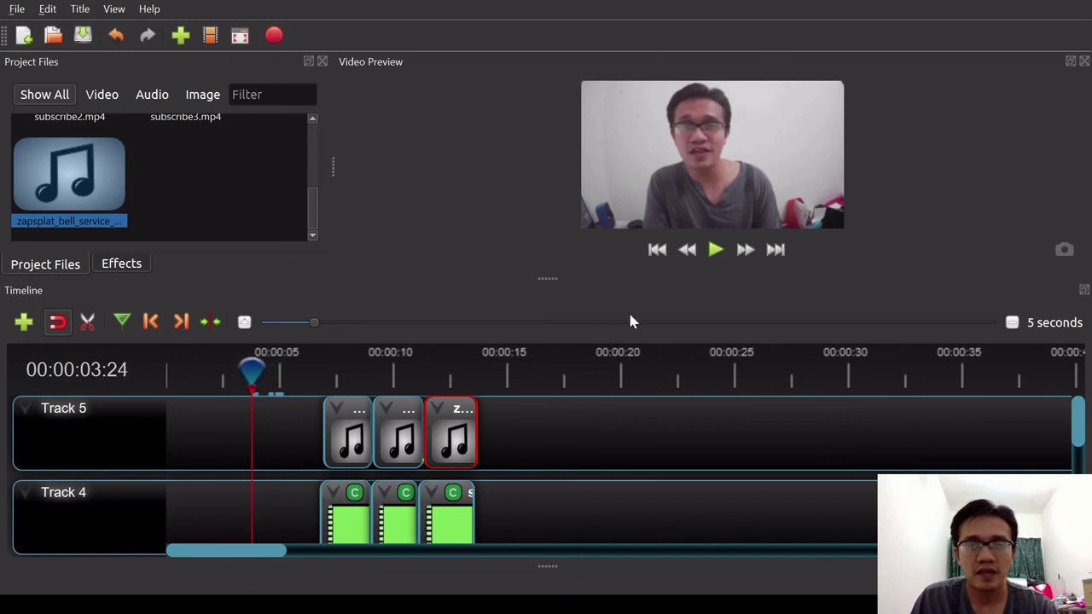
click(718, 249)
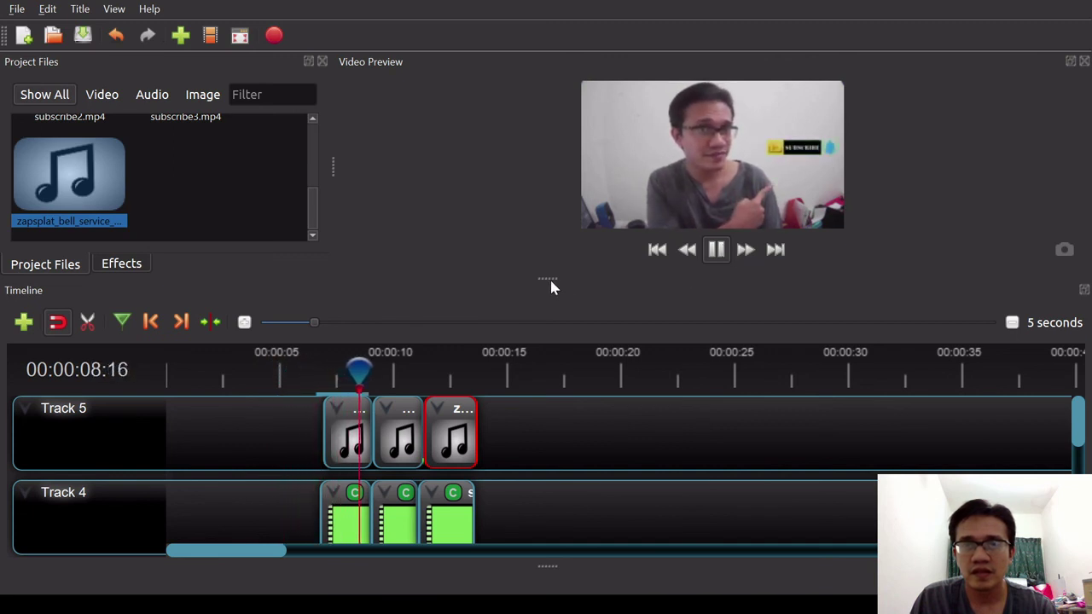
drag(551, 278, 563, 410)
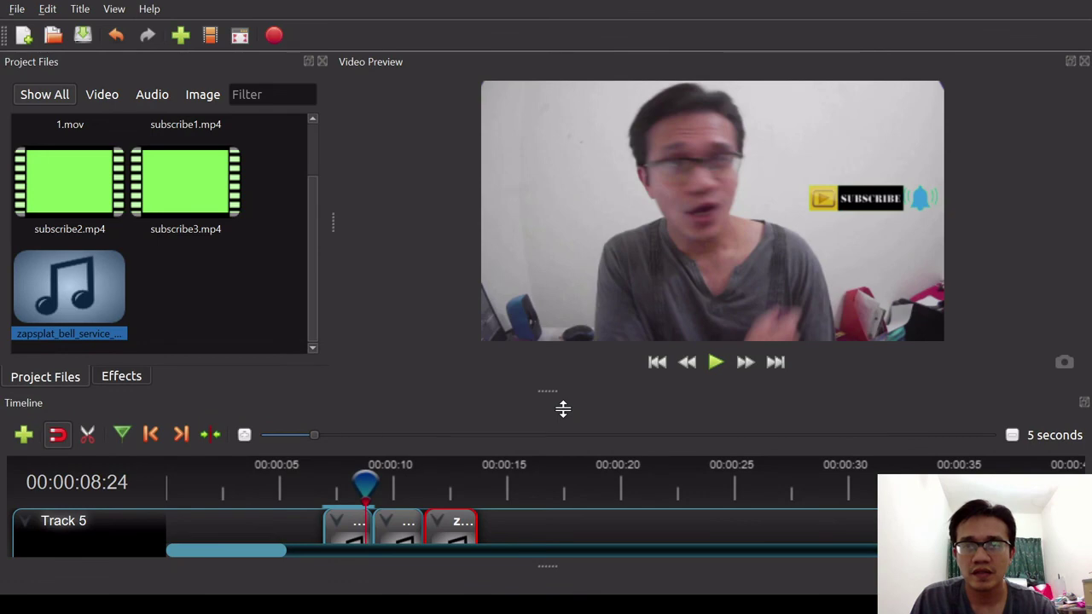
click(715, 363)
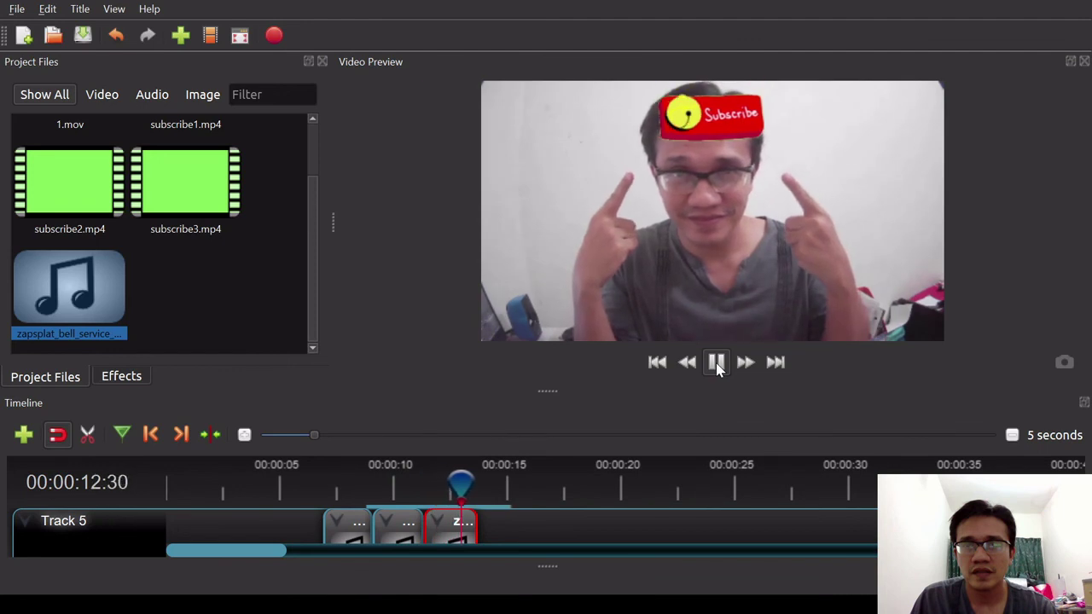
click(716, 363)
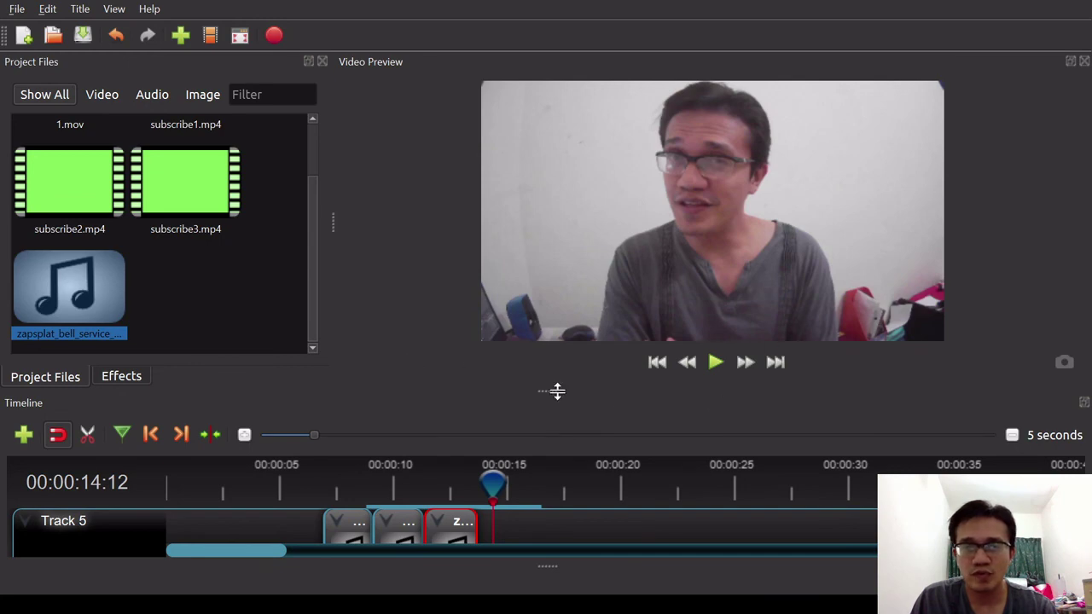
drag(554, 390, 556, 305)
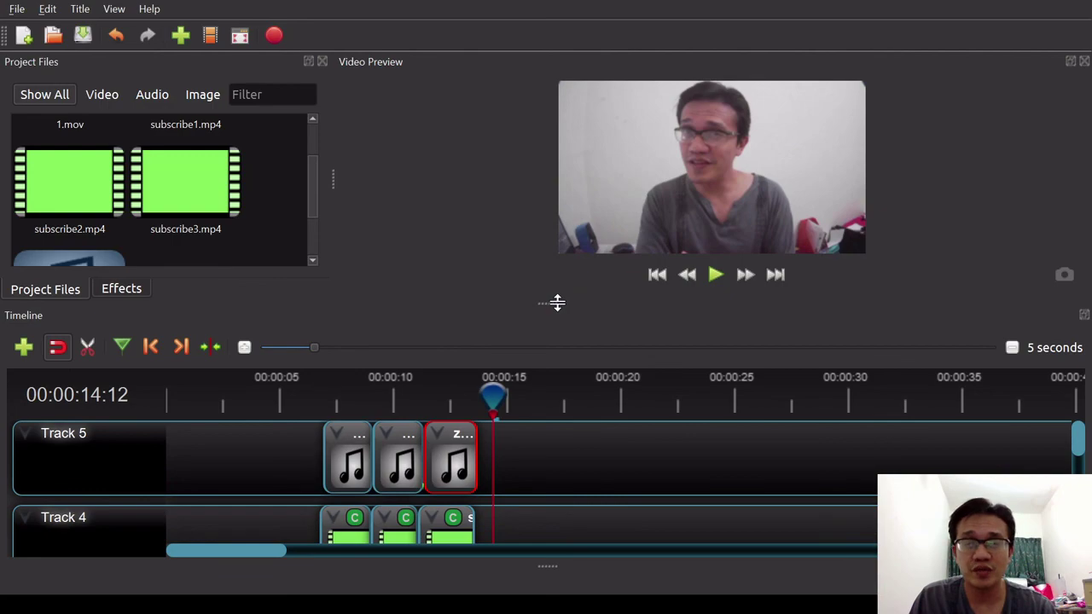